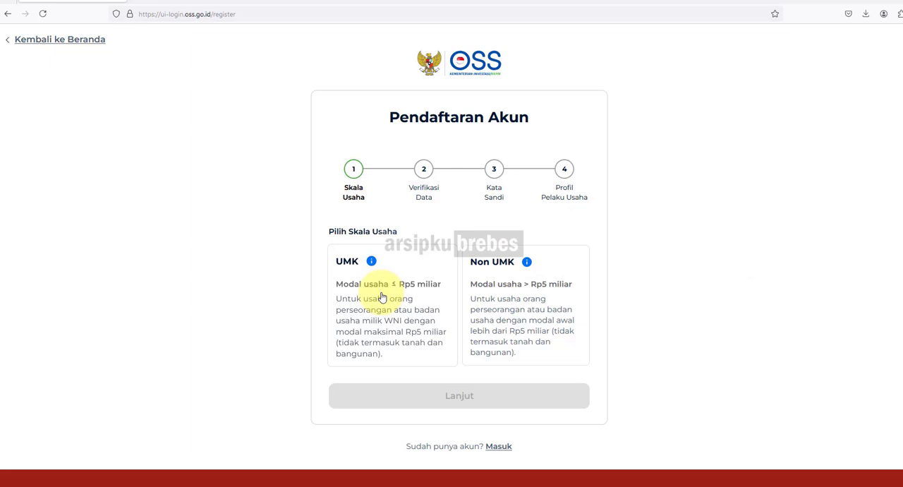
- Choose the UMK business scale for the account registration and set the business actor type to Badan Usaha
left_click(381, 297)
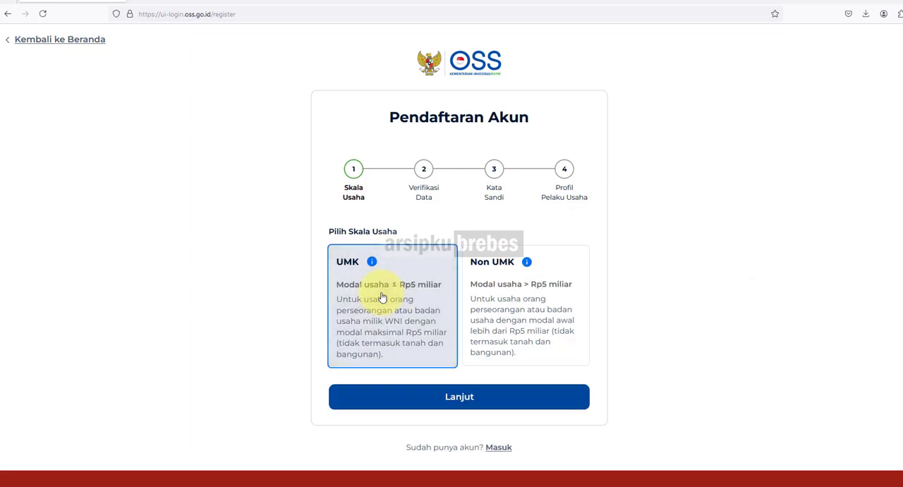
left_click(447, 395)
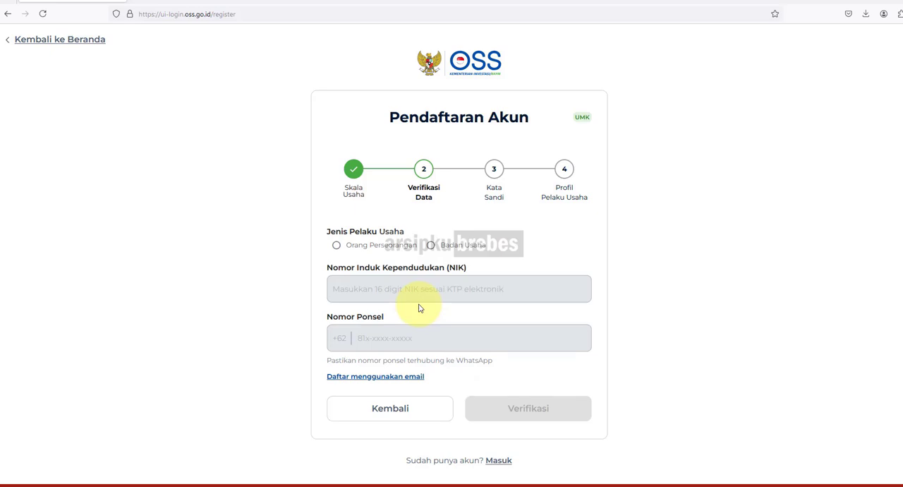
left_click(431, 245)
scroll(436, 253, "down", 3)
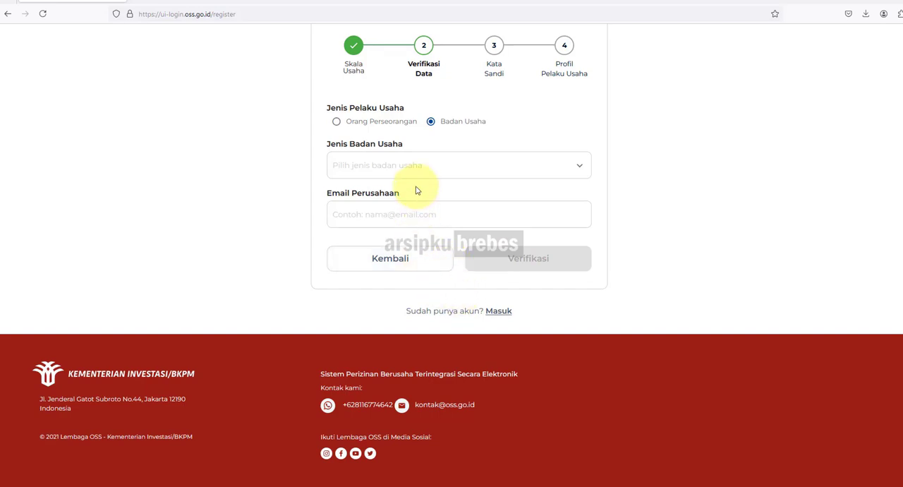
left_click(338, 123)
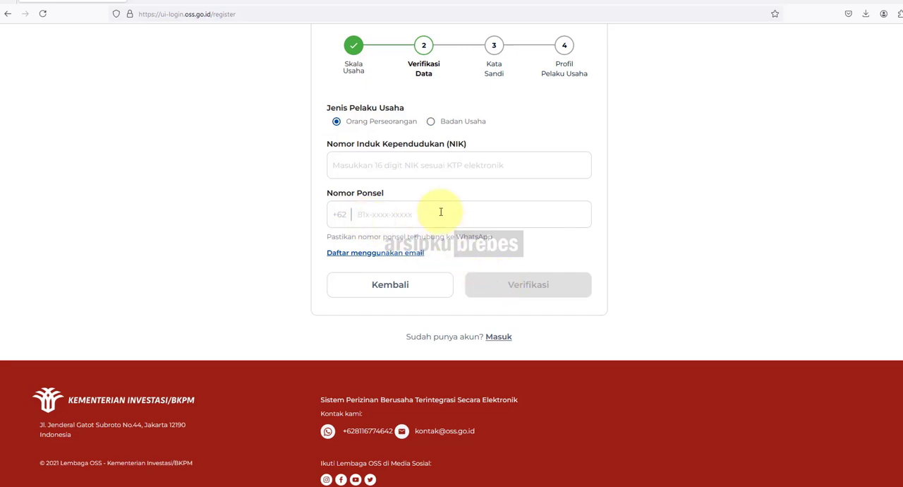
left_click(432, 125)
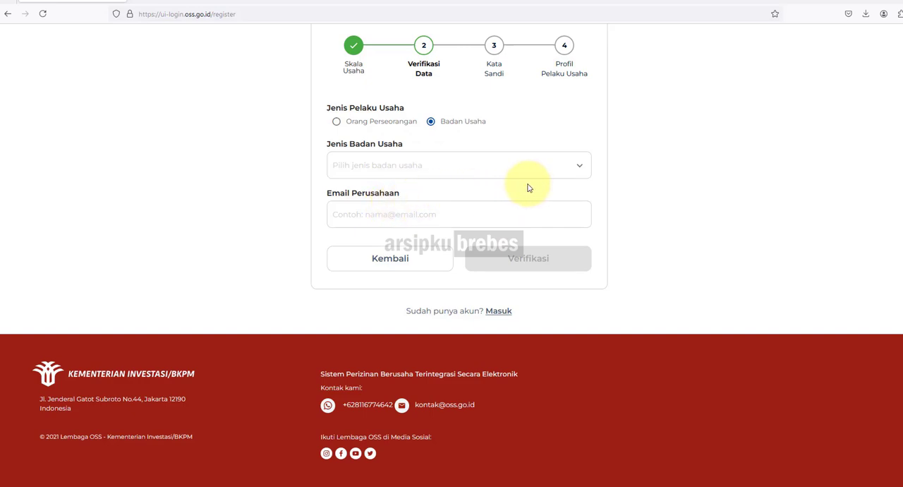
- Set the Jenis Badan Usaha to Perseroan Terbatas (PT) Perorangan
left_click(580, 169)
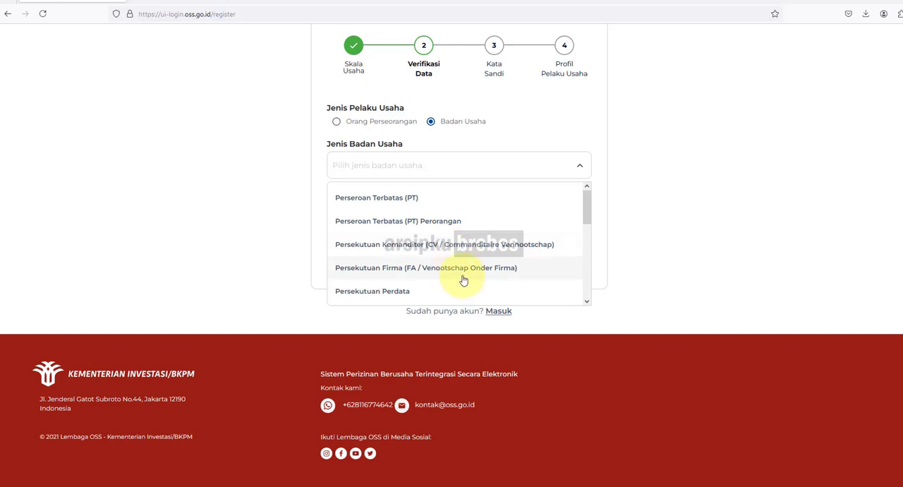
scroll(490, 270, "down", 5)
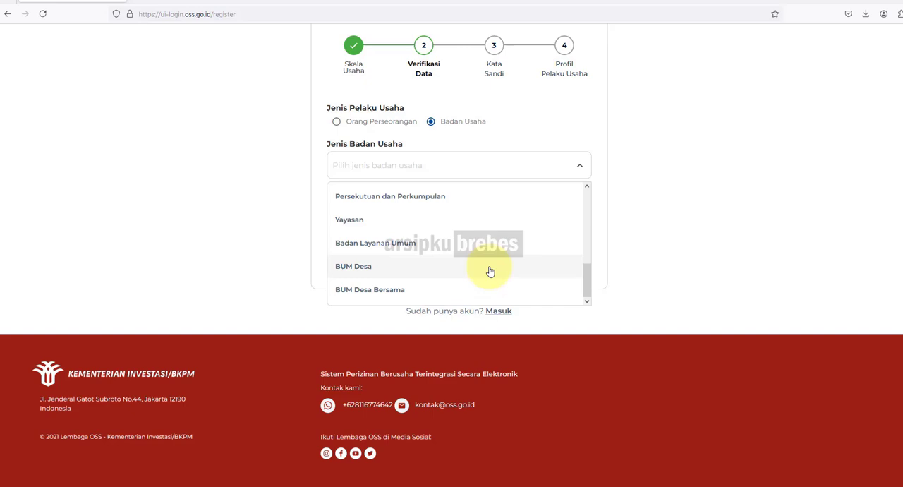
scroll(490, 272, "up", 1)
scroll(490, 270, "down", 1)
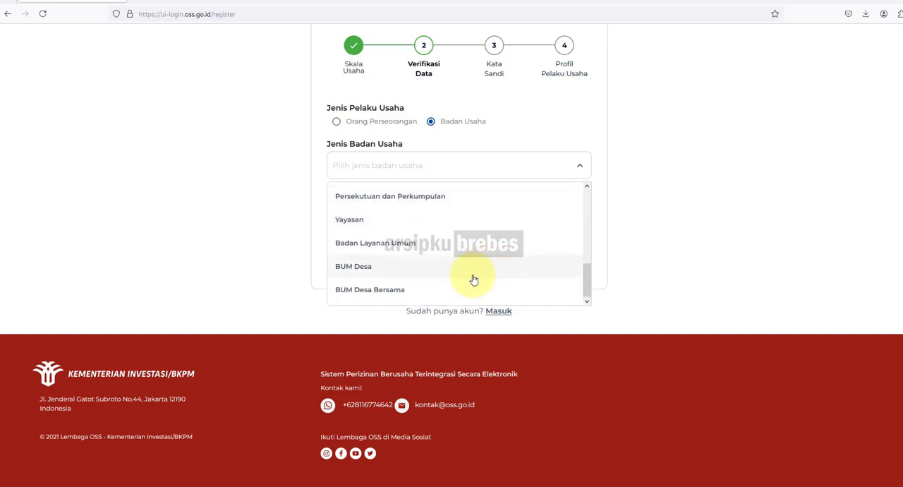
scroll(473, 279, "up", 4)
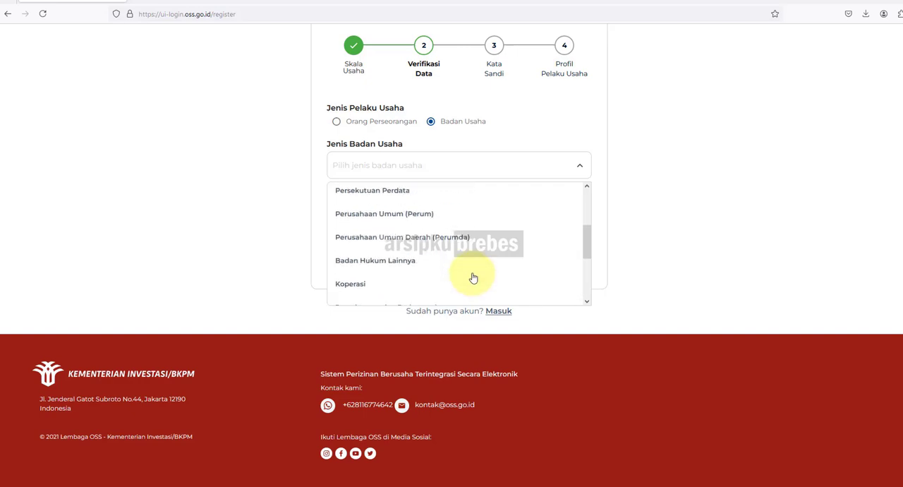
scroll(474, 278, "up", 2)
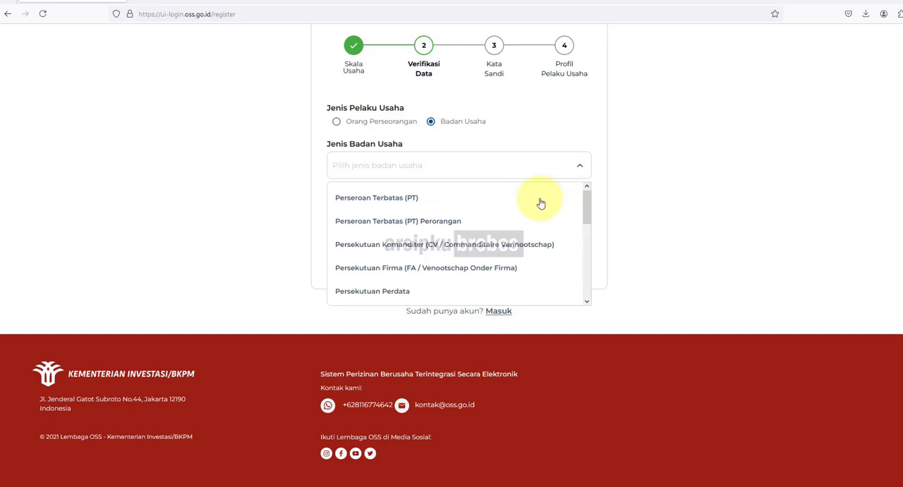
left_click(462, 225)
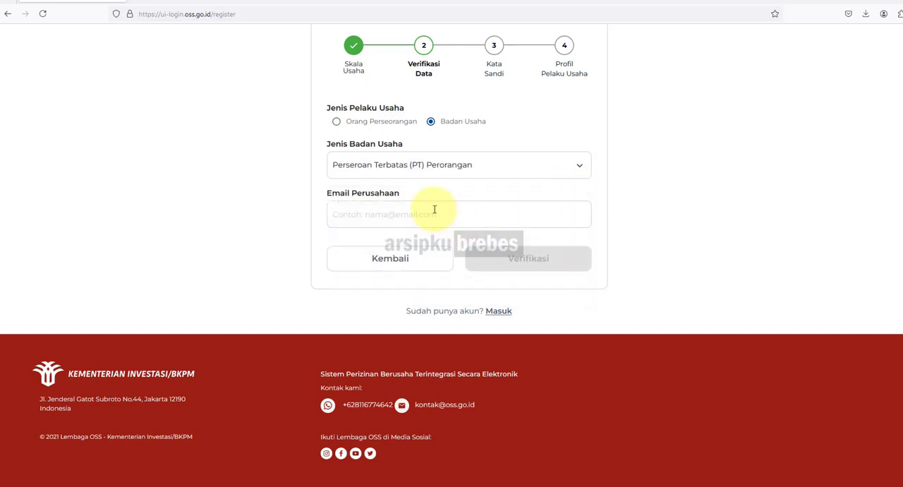
- Enter the company's email address and submit it for verification
left_click(434, 210)
key("ctrl+v")
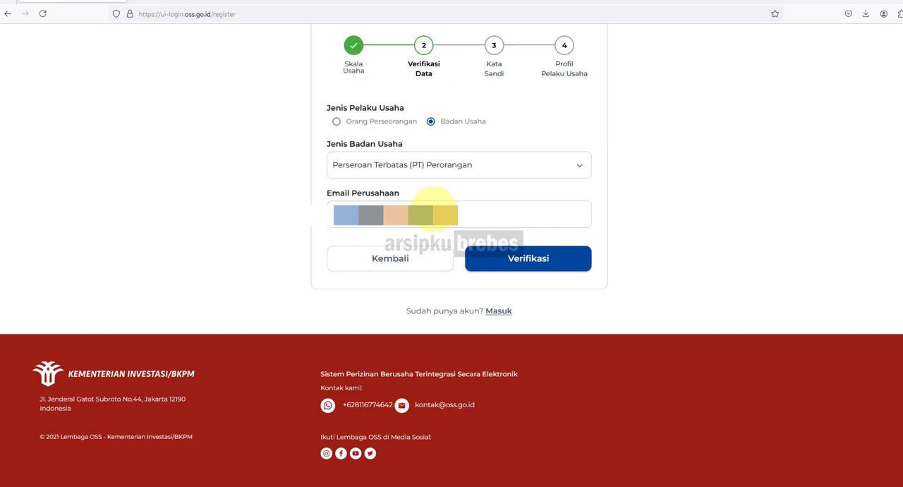
left_click(518, 261)
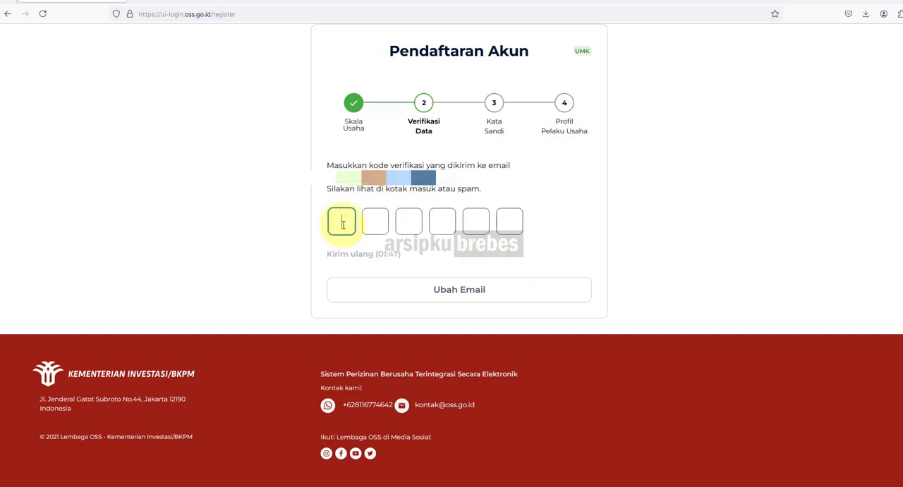
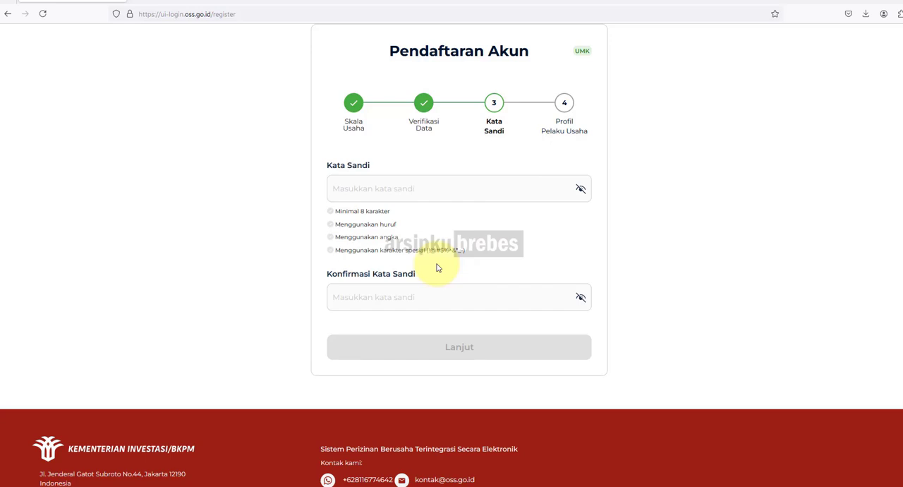
- Enter the emailed verification code, then set and confirm the account password and continue to the business profile
left_click(355, 188)
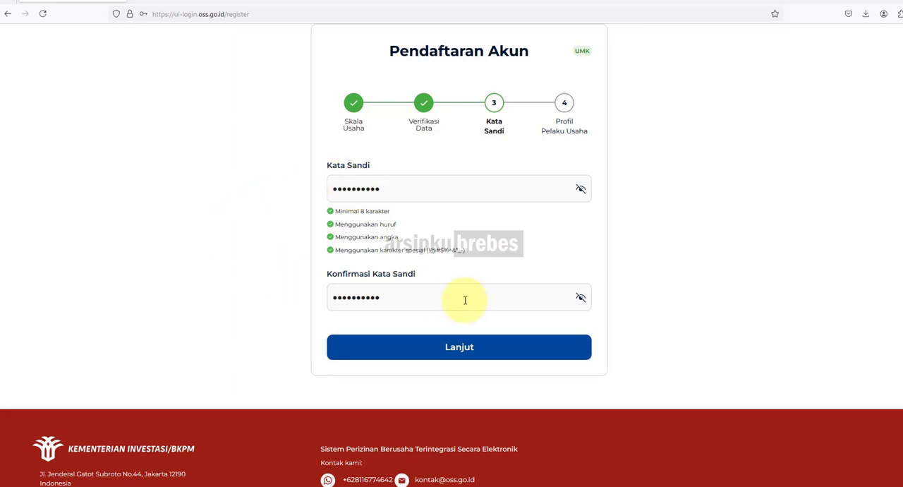
left_click(452, 345)
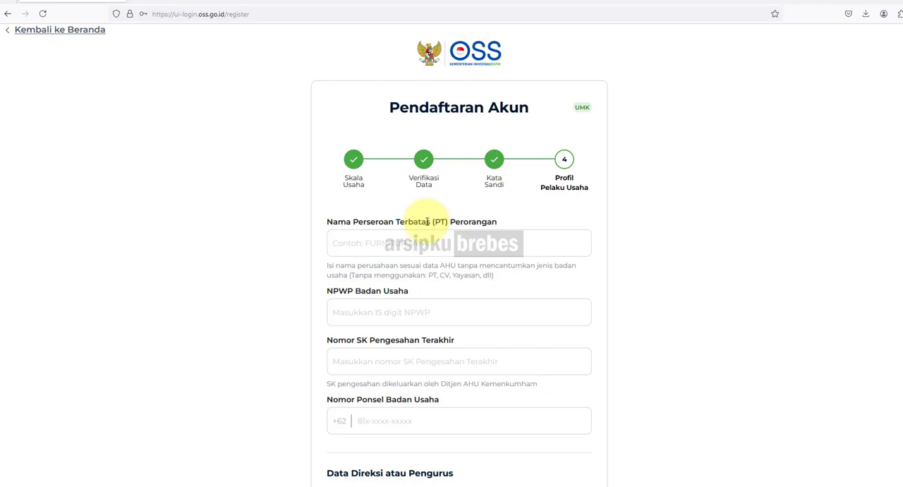
- Review the company details, director data, address and consent fields of the Profil Pelaku Usaha registration form
scroll(427, 221, "down", 3)
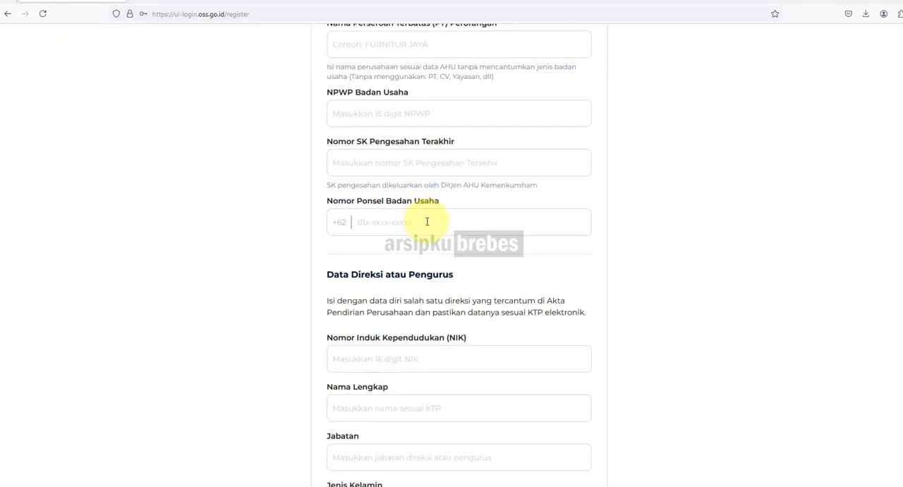
scroll(427, 222, "down", 2)
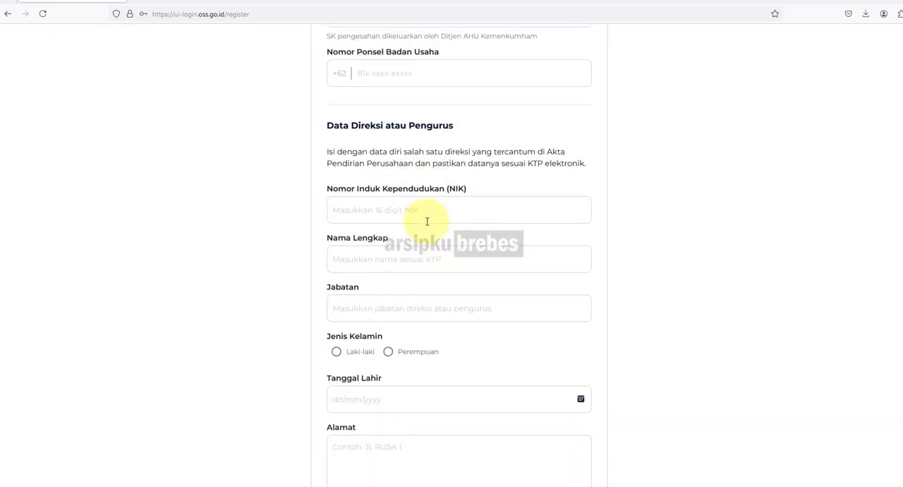
scroll(427, 222, "down", 3)
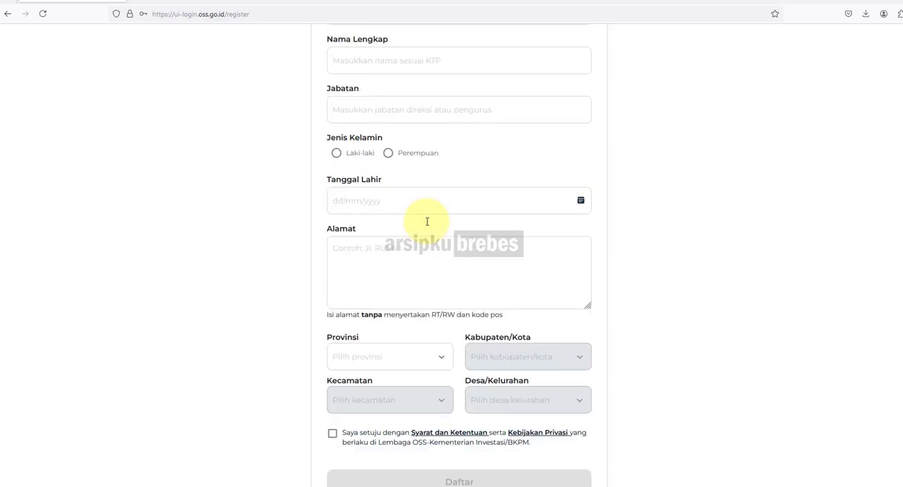
scroll(427, 221, "down", 2)
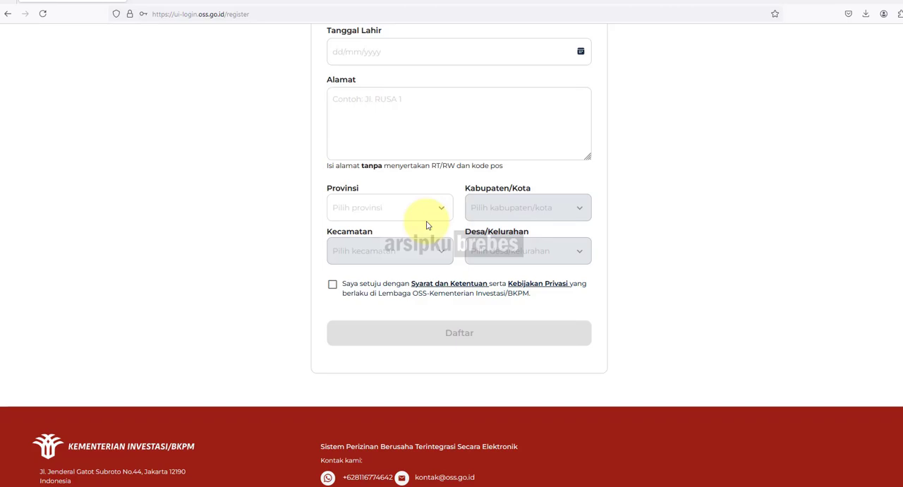
scroll(427, 224, "up", 10)
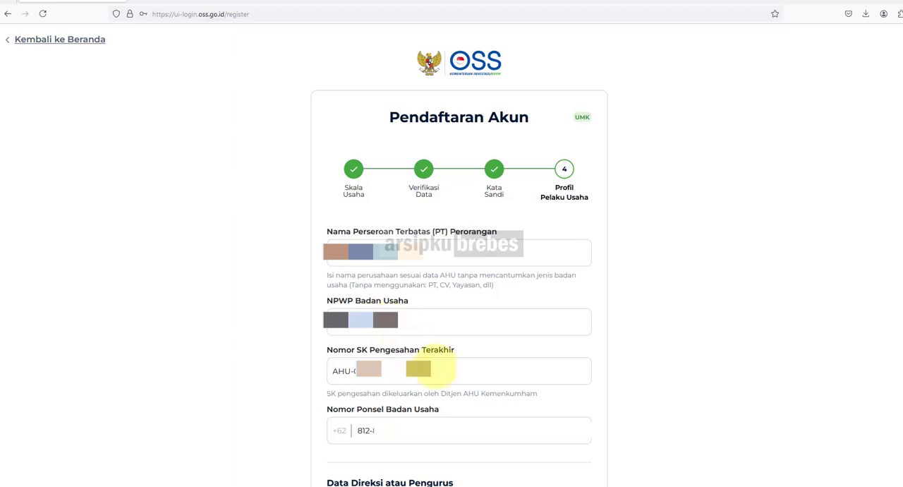
scroll(463, 379, "down", 5)
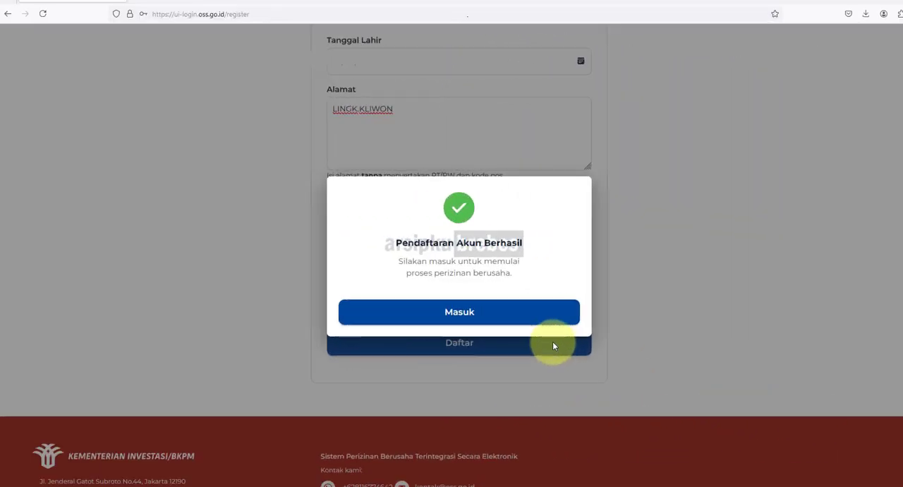
- Sign in from the completed registration and save the account password in the browser
left_click(471, 313)
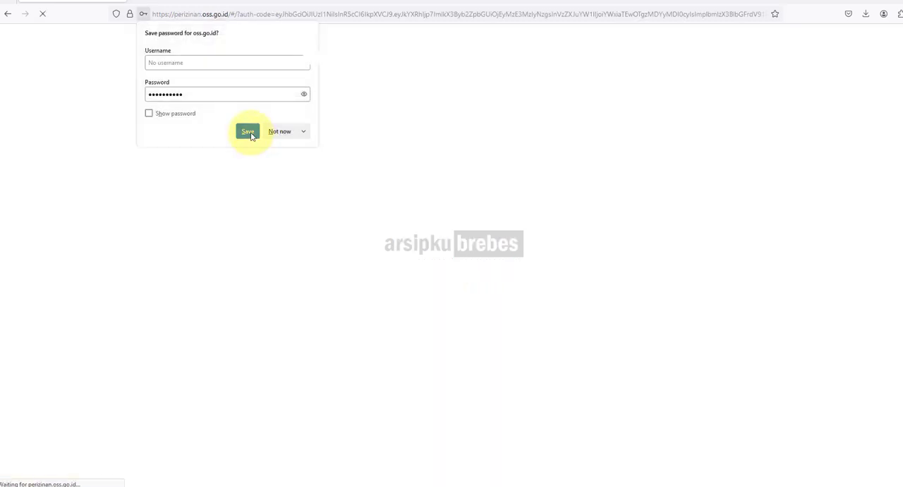
left_click(247, 132)
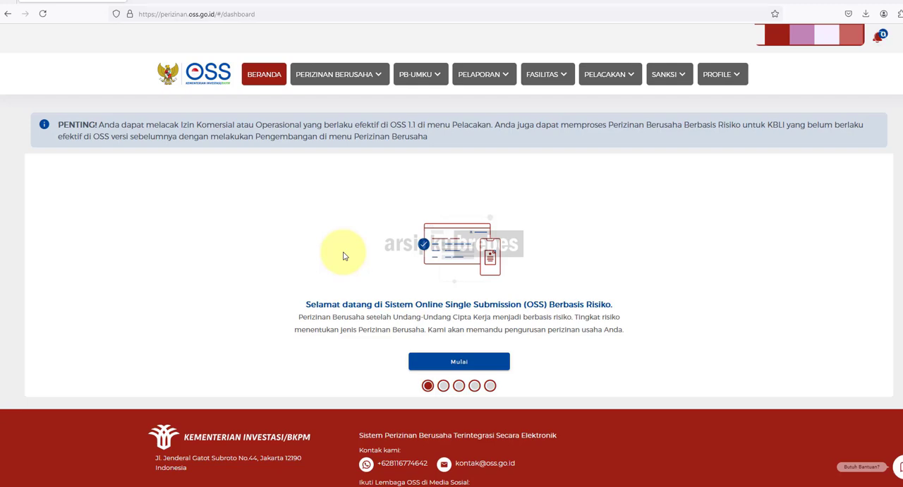
- Start a new business licensing application (Permohonan Baru) and fill in the company's email in the Data Badan Usaha form
left_click(355, 79)
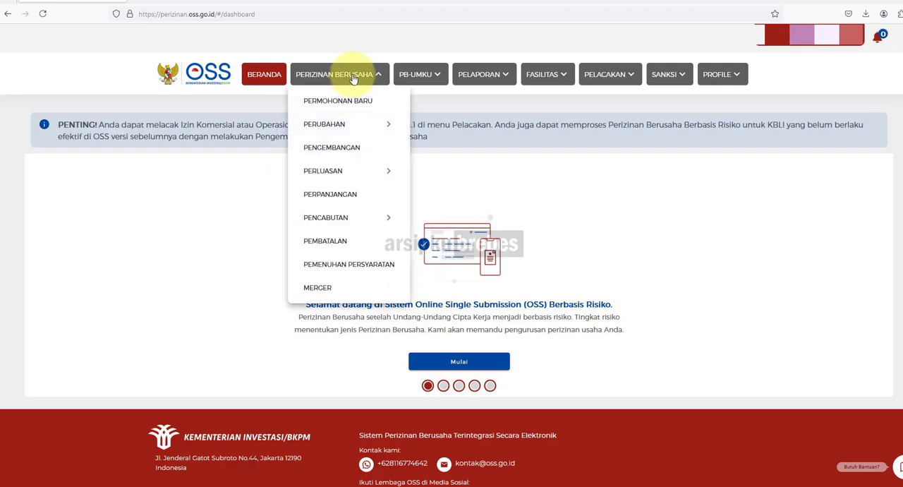
left_click(329, 102)
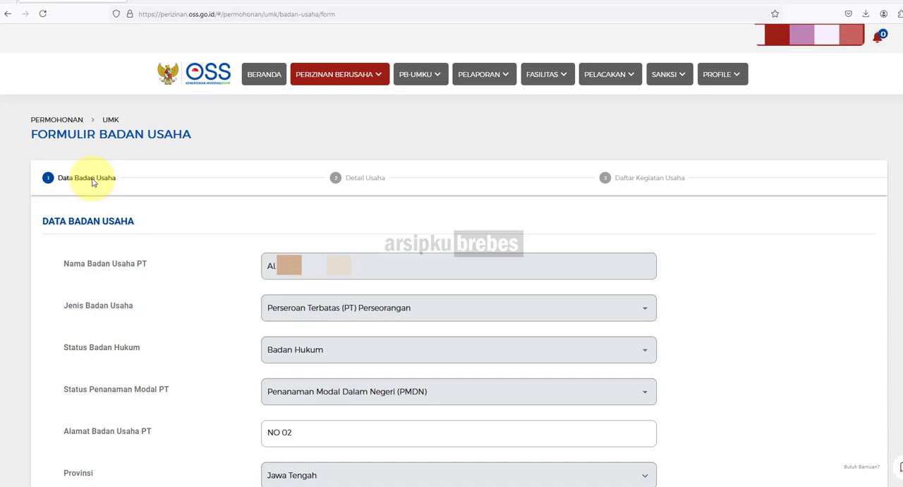
scroll(816, 460, "down", 8)
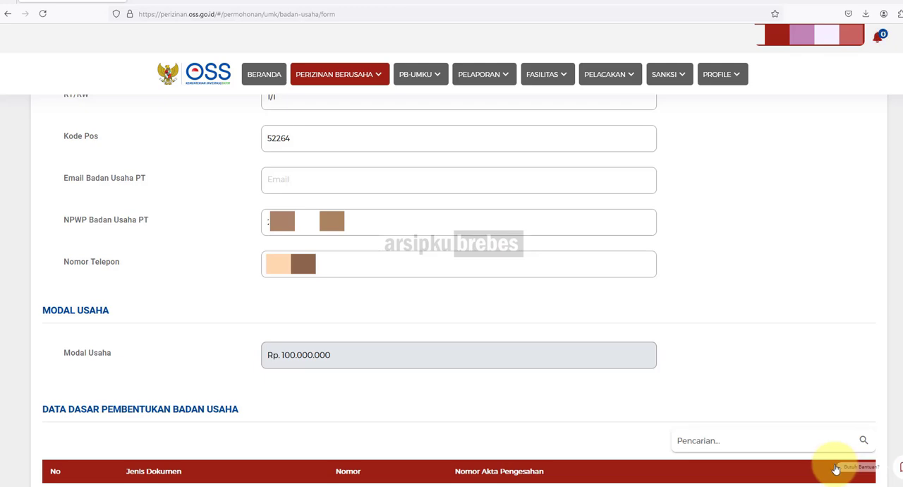
left_click(371, 181)
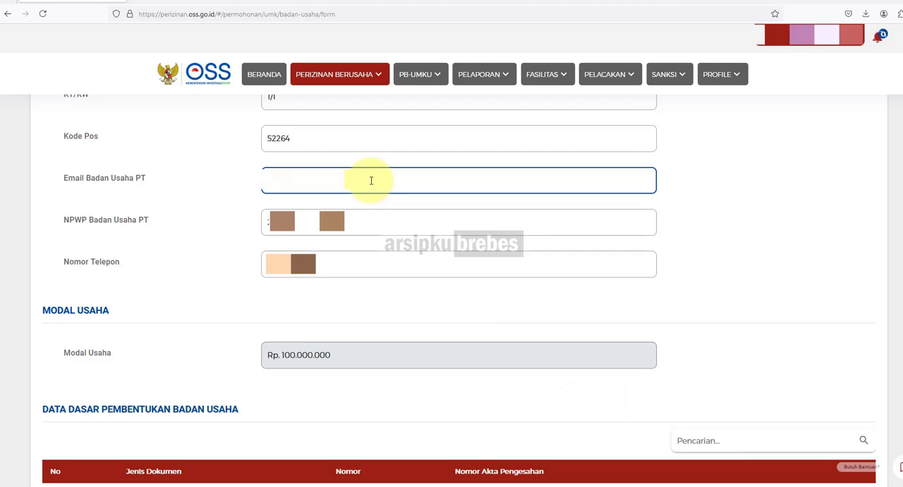
key("ctrl+v")
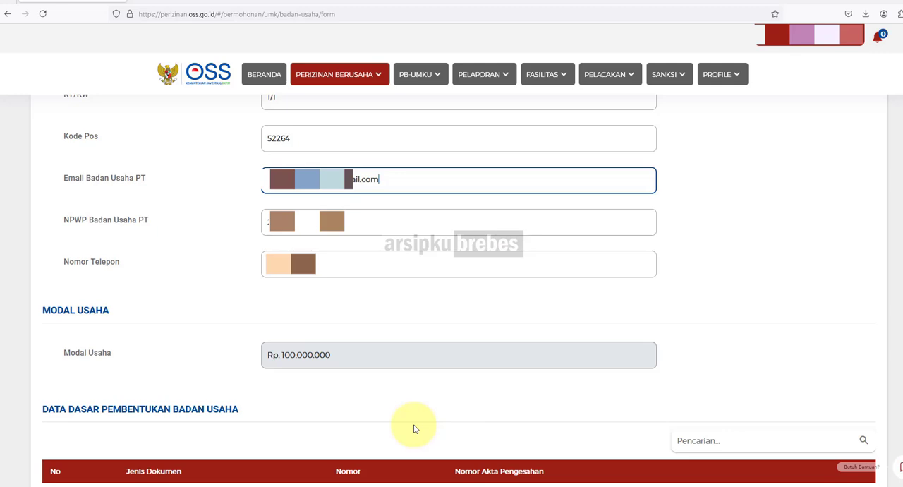
- Accept the declaration that the business entity data is correct, save the data, and continue to Detail Usaha
scroll(453, 390, "down", 4)
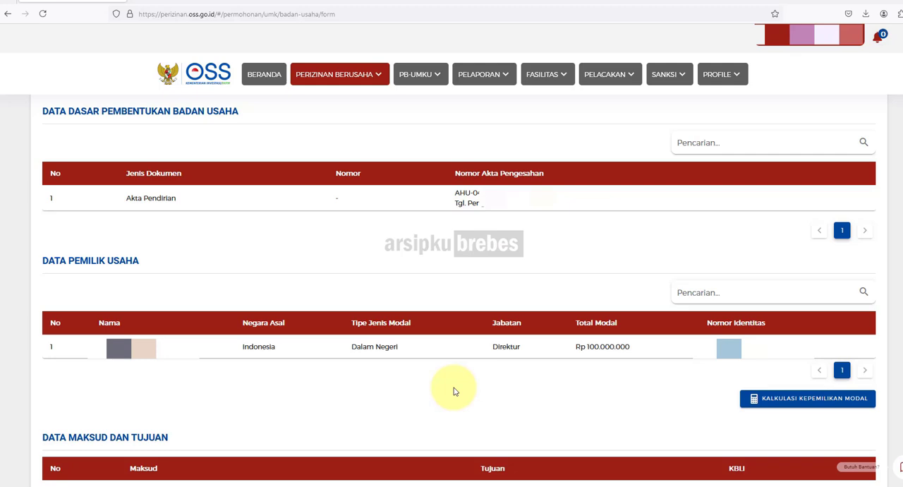
scroll(454, 389, "down", 3)
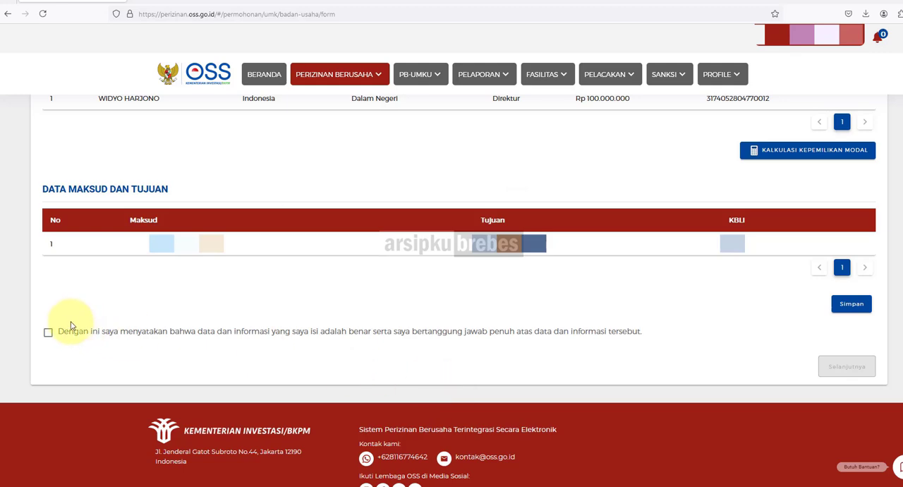
left_click(49, 336)
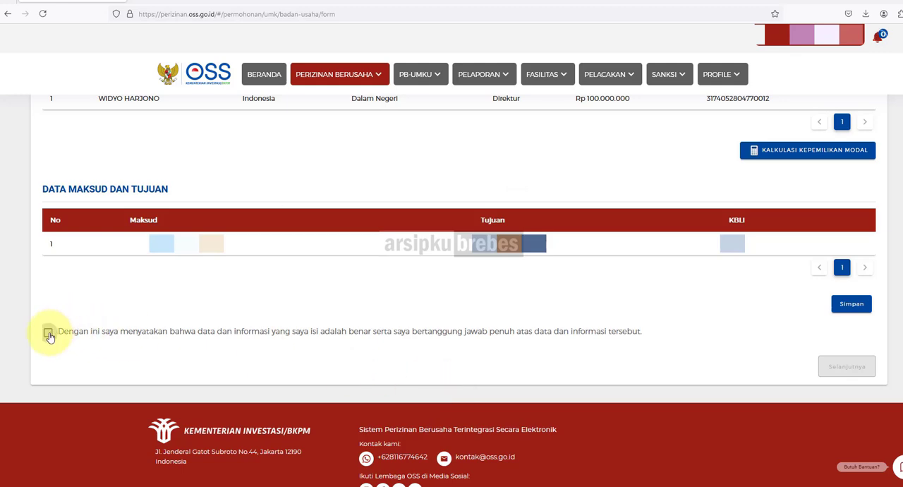
left_click(48, 333)
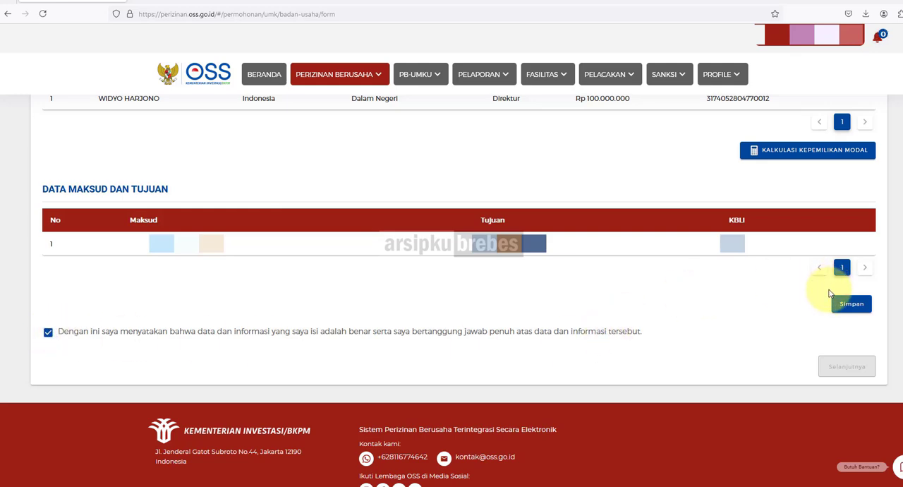
left_click(845, 308)
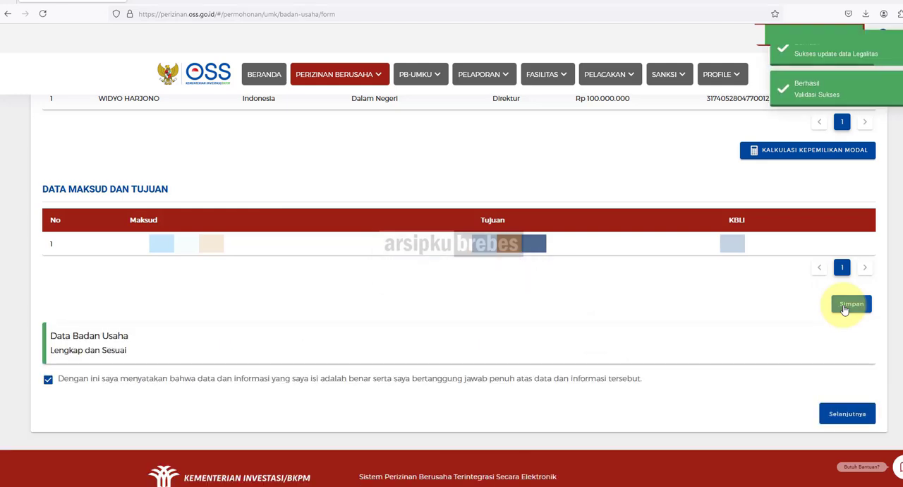
left_click(839, 416)
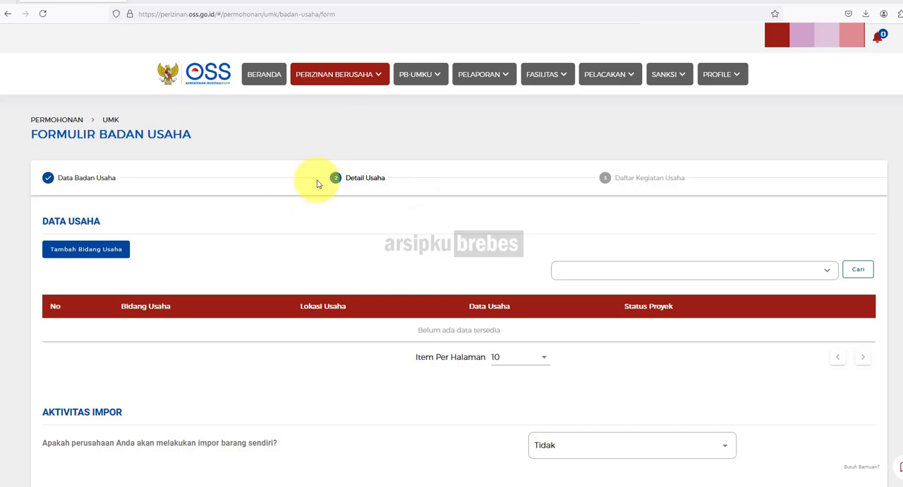
- Add a new business field to Data Usaha and set its Jenis Kegiatan Usaha to Utama
left_click(106, 249)
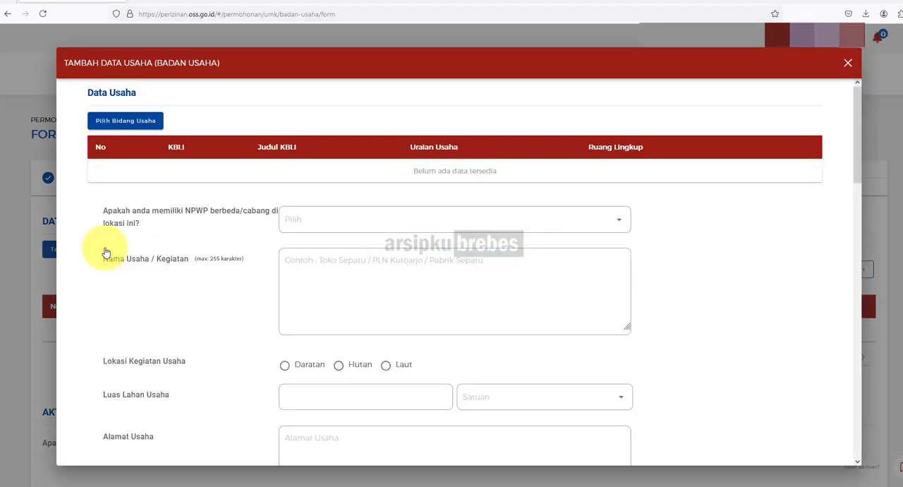
left_click(135, 124)
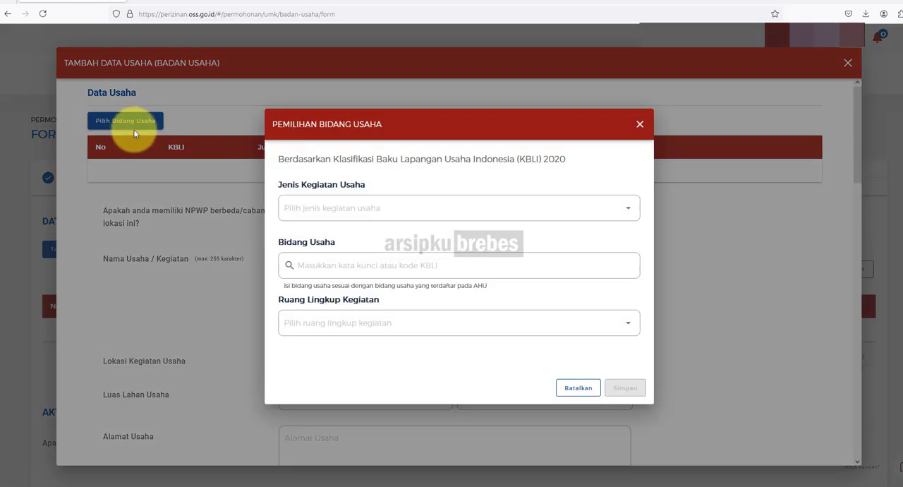
left_click(535, 207)
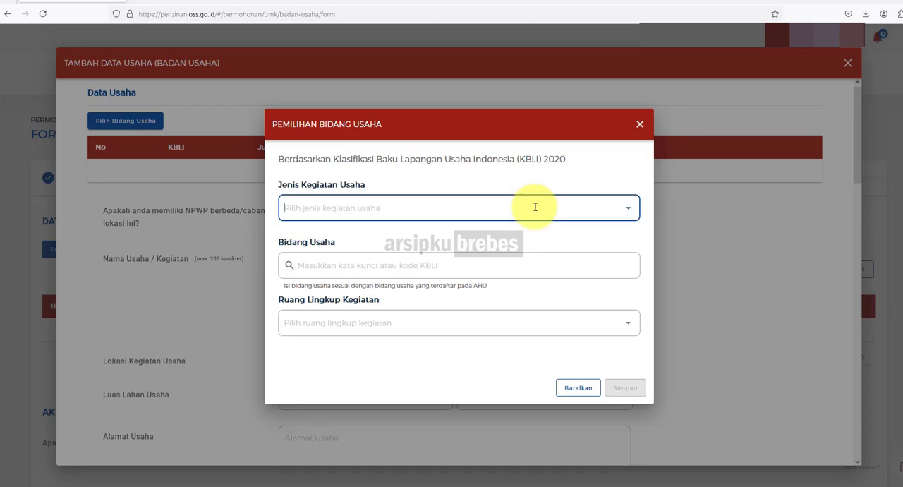
left_click(402, 238)
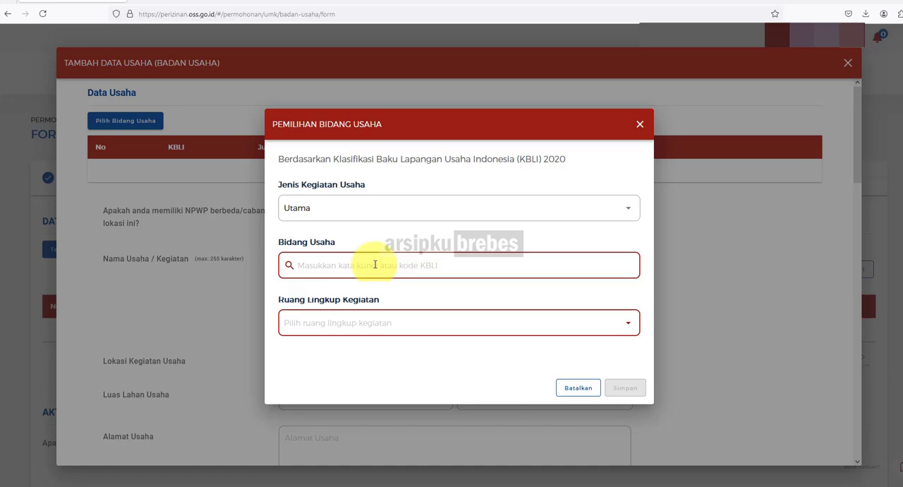
- Try the keyword RETAIL for Bidang Usaha, clear it, and choose the suggested KBLI entry instead
type("RETAIL")
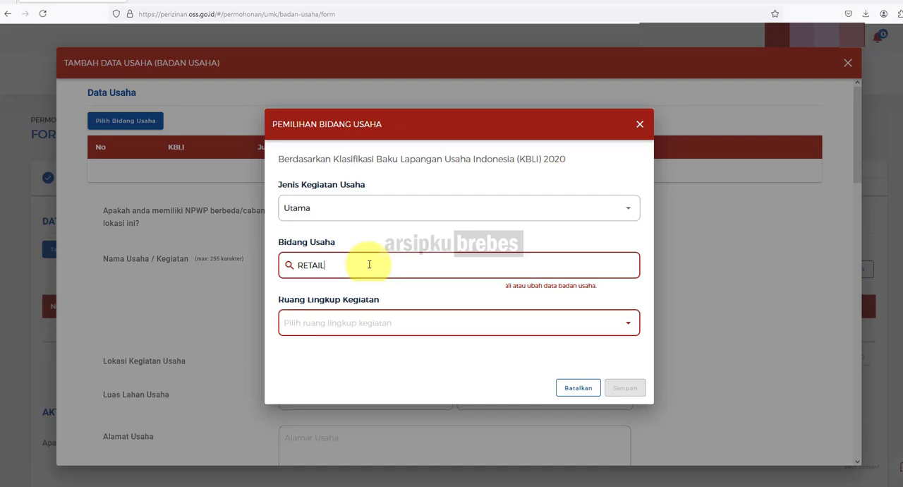
key("BackSpace")
key("BackSpace")
key("BackSpace")
key("BackSpace")
key("BackSpace")
key("BackSpace")
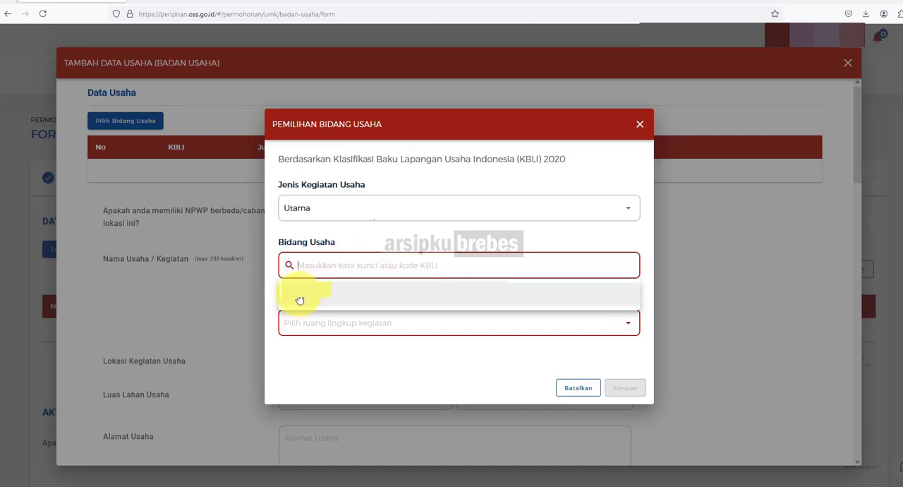
left_click(382, 300)
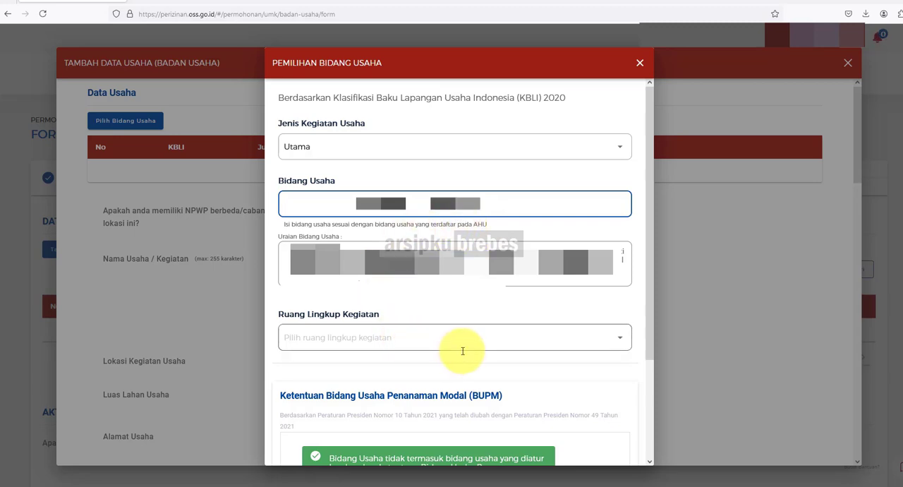
- Set Ruang Lingkup Kegiatan to Seluruh and save the selected business field
left_click(589, 344)
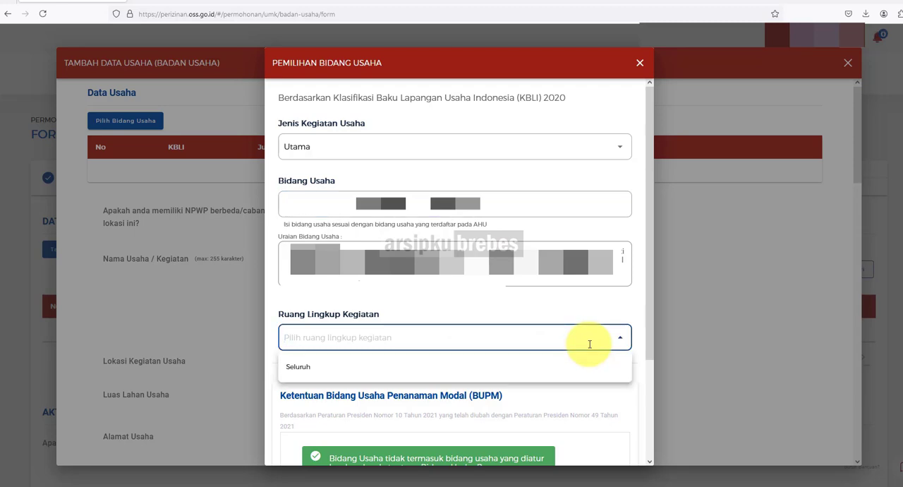
left_click(498, 371)
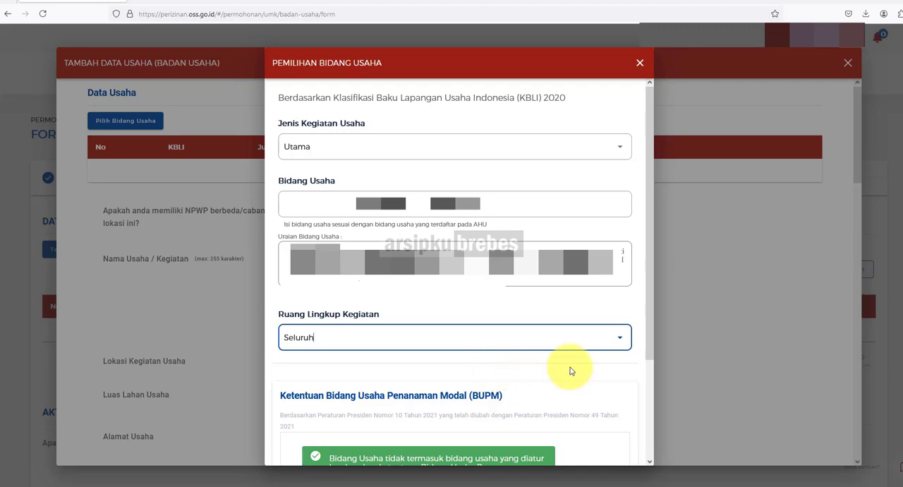
scroll(571, 370, "down", 2)
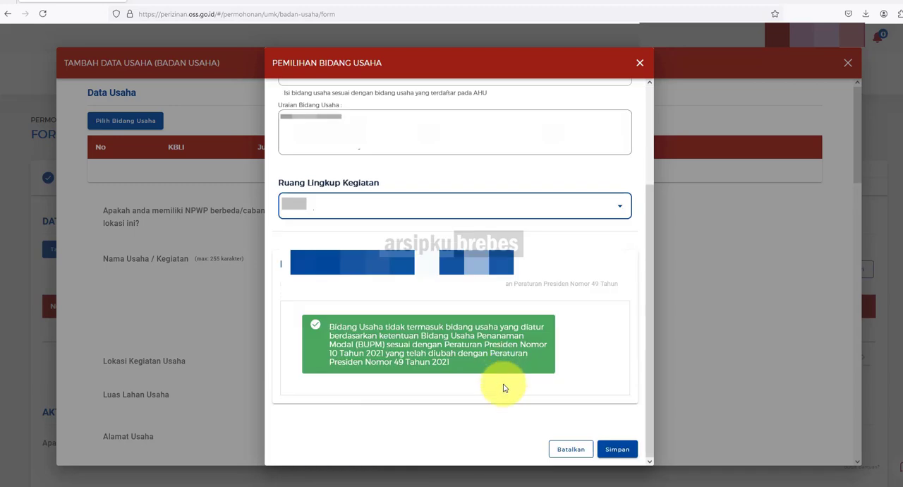
left_click(613, 450)
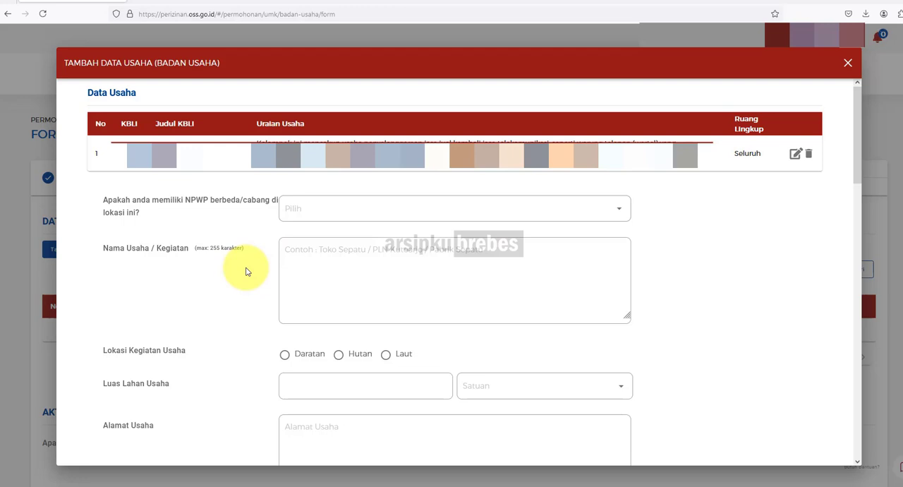
- Answer Ya to the question about having a different or branch NPWP at this location
left_click(616, 211)
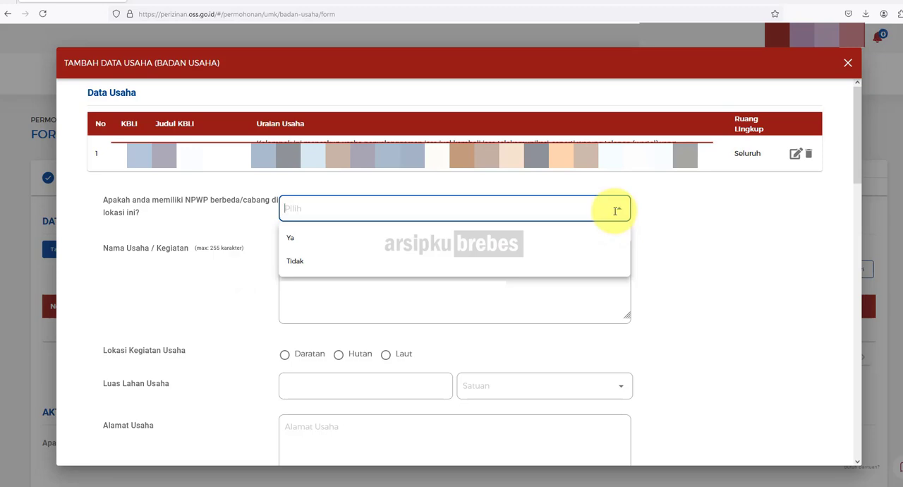
left_click(374, 239)
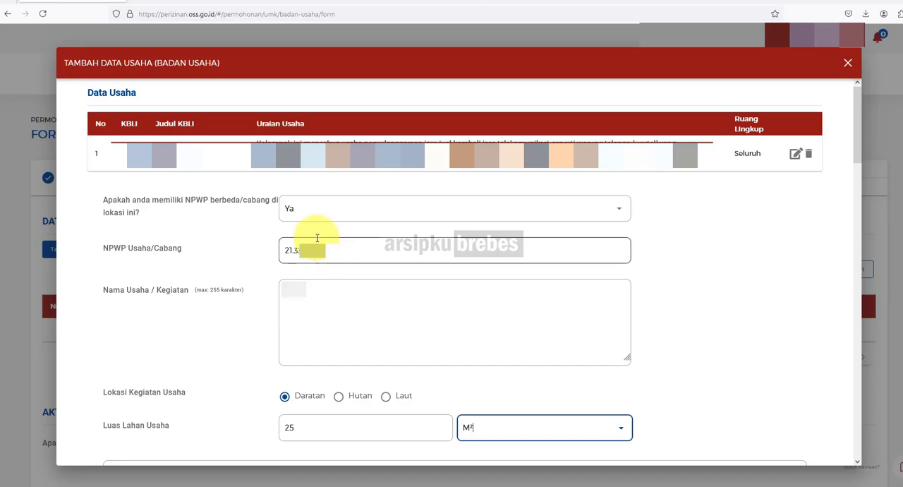
- Switch the different or branch NPWP answer to Tidak and back to Ya
left_click(618, 209)
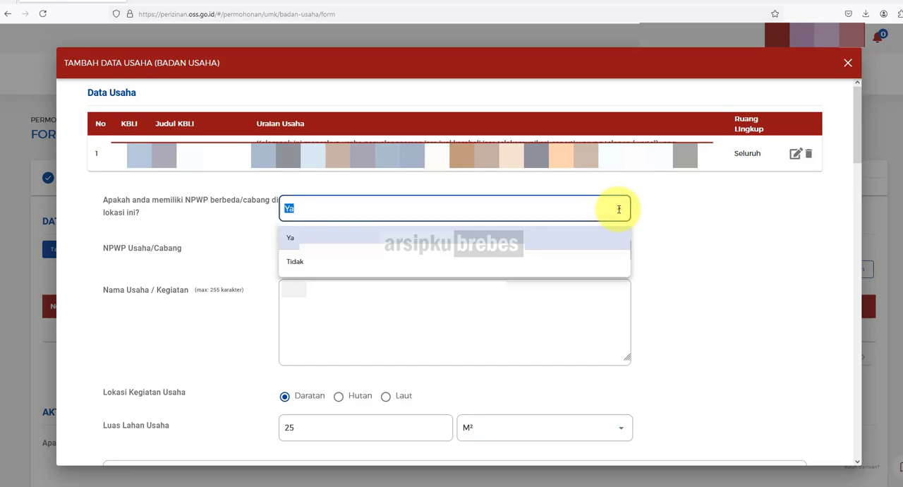
left_click(562, 266)
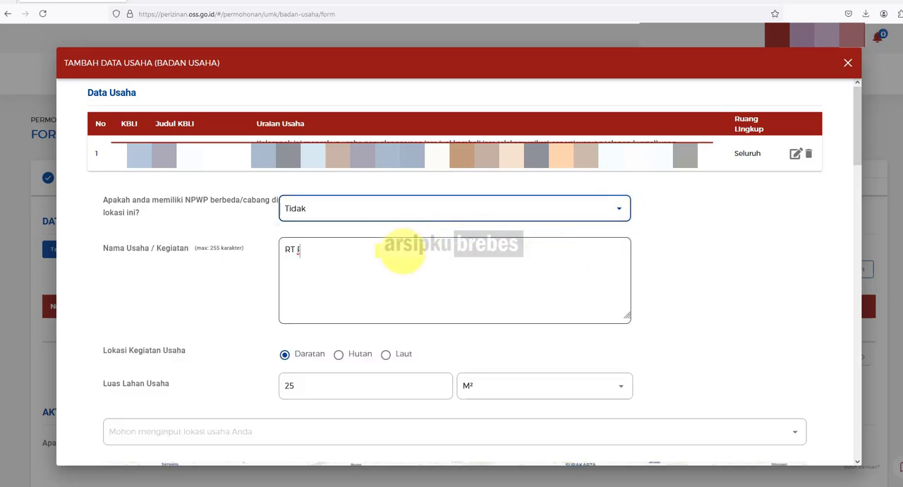
left_click(619, 209)
left_click(510, 240)
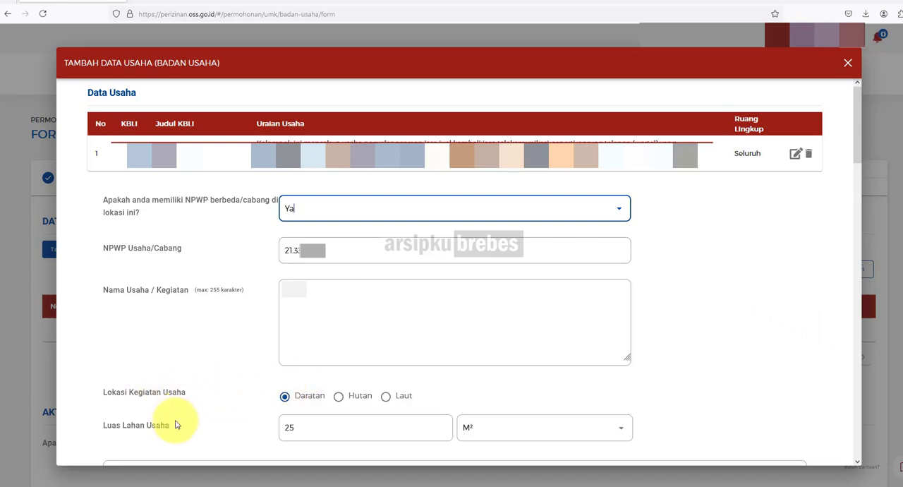
left_click(299, 432)
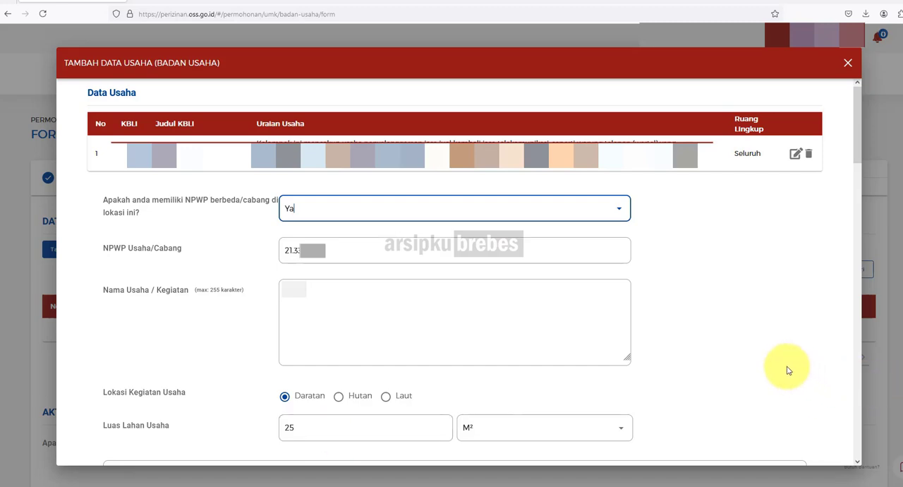
- Place the business location marker on Jalan Asem Legi Jaten, west of Yogyakarta, so the map fills in the business address
scroll(789, 371, "down", 5)
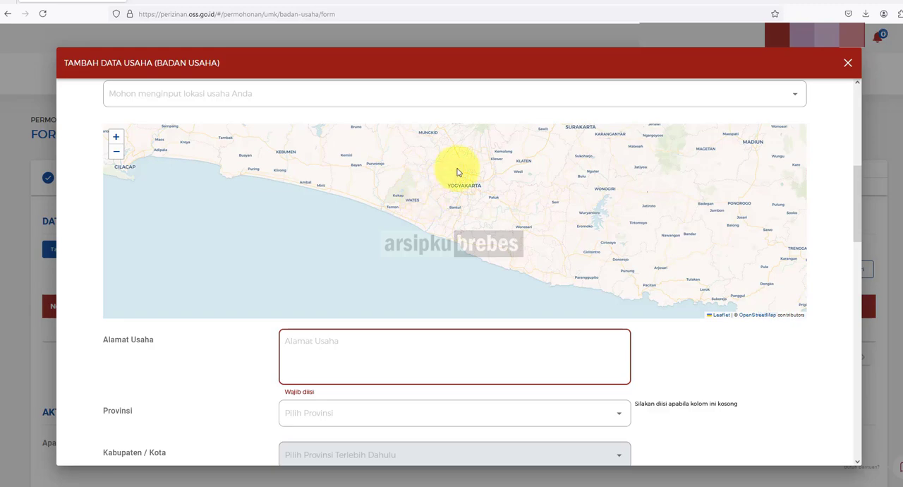
scroll(462, 167, "up", 1)
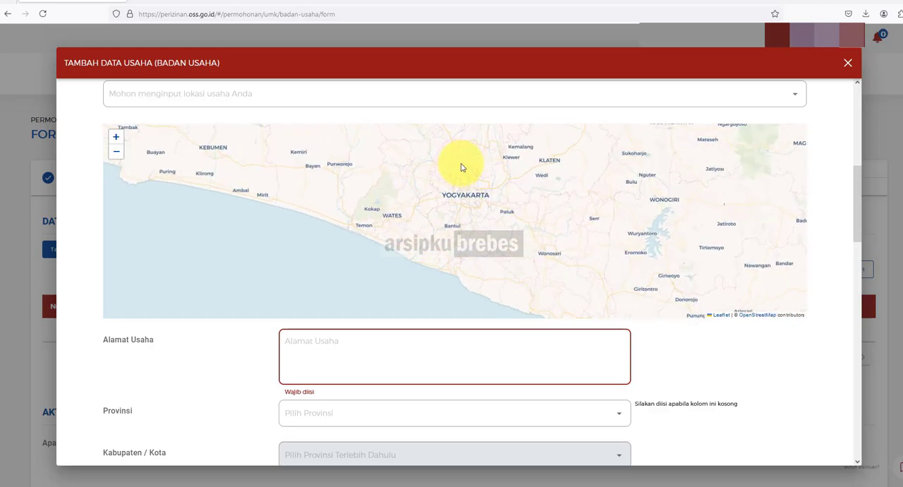
scroll(461, 168, "up", 1)
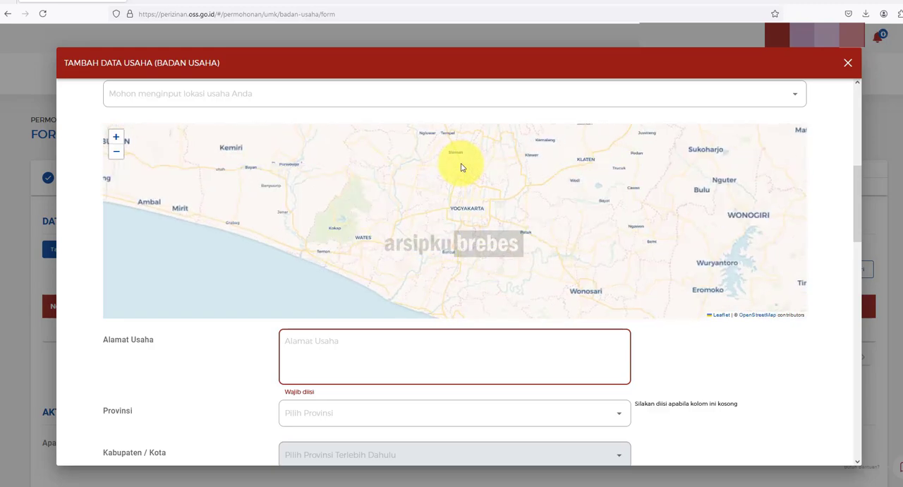
scroll(462, 167, "down", 1)
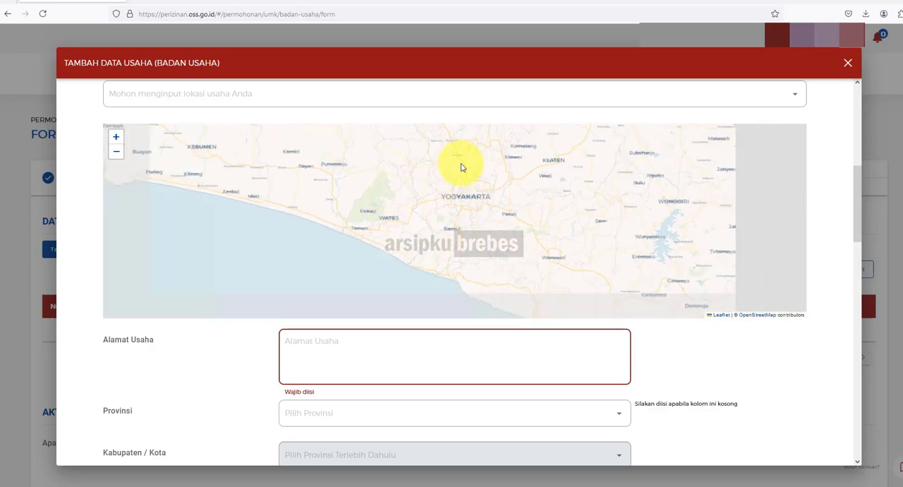
scroll(462, 167, "up", 1)
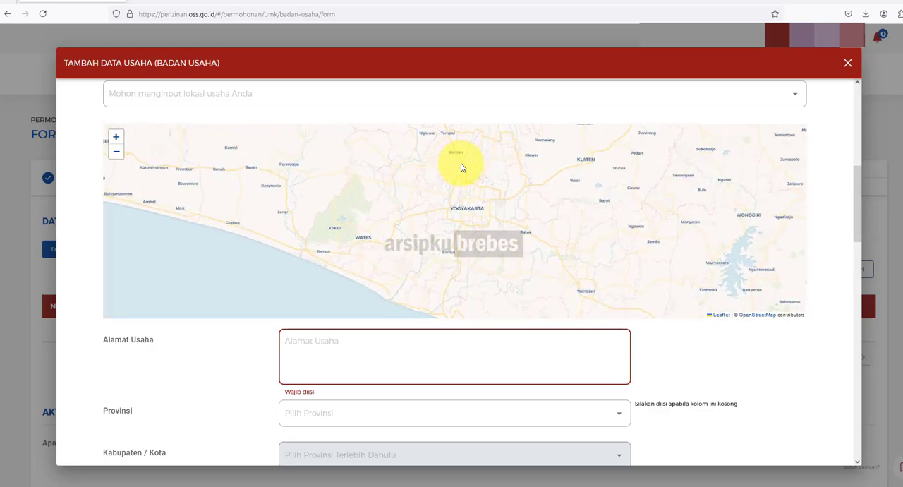
scroll(416, 215, "up", 1)
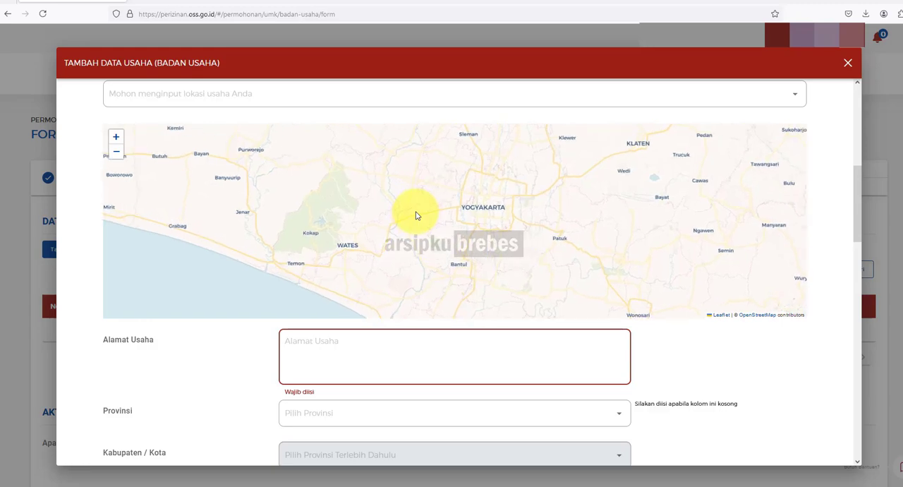
scroll(416, 215, "up", 1)
scroll(416, 215, "up", 3)
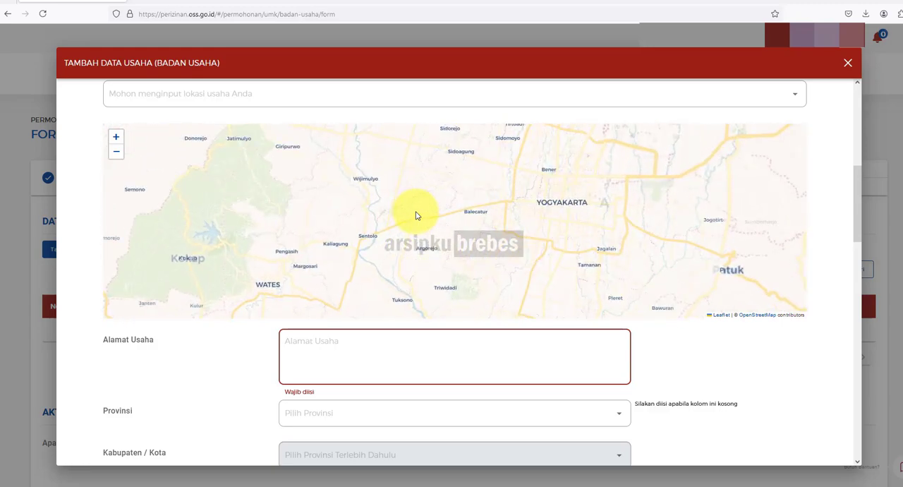
scroll(416, 215, "up", 1)
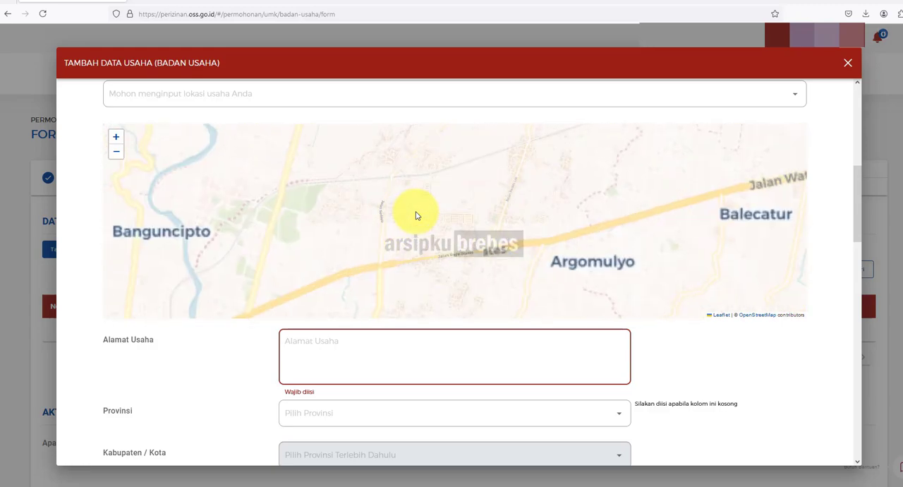
scroll(416, 215, "up", 1)
scroll(416, 215, "up", 1)
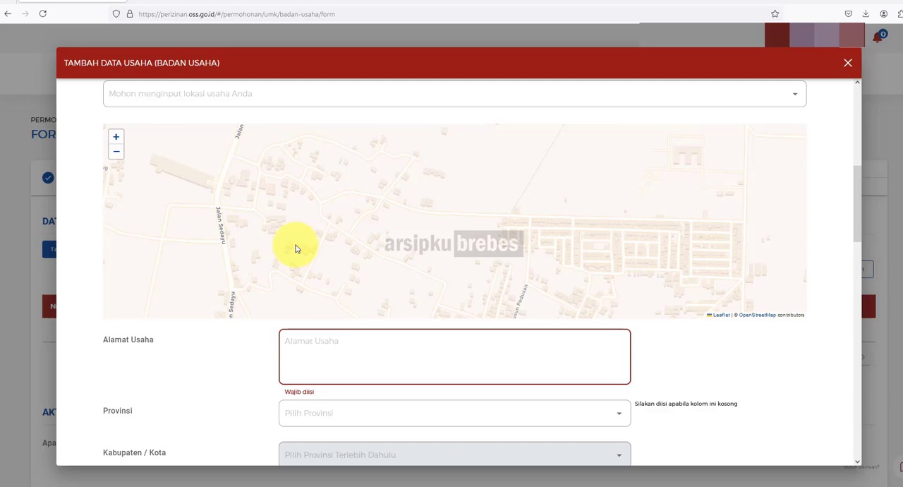
left_click_drag(296, 246, 554, 252)
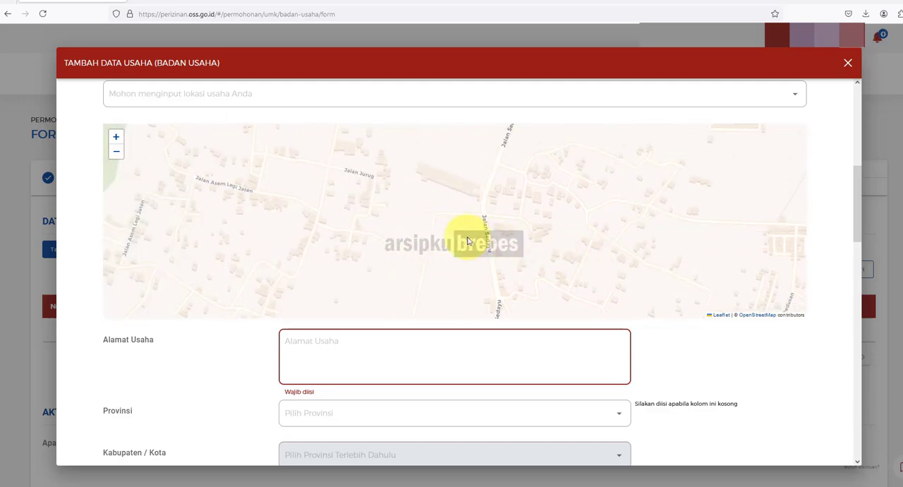
left_click_drag(448, 238, 475, 262)
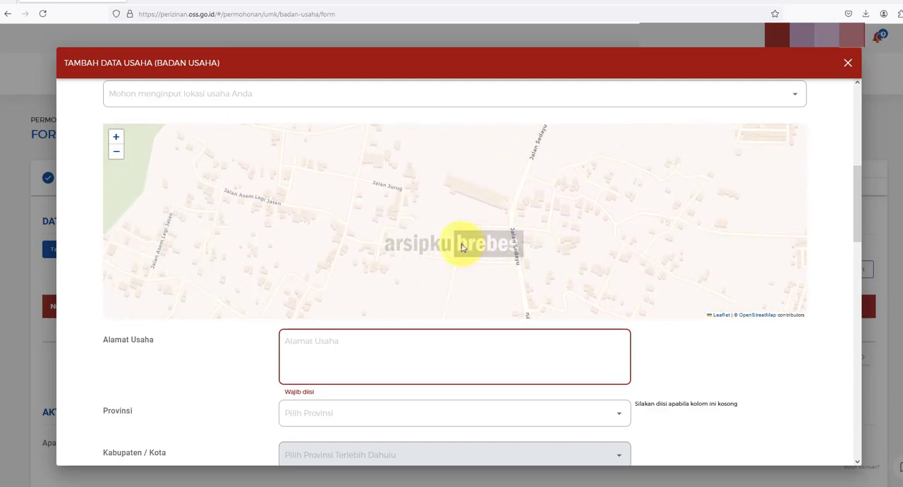
left_click(254, 202)
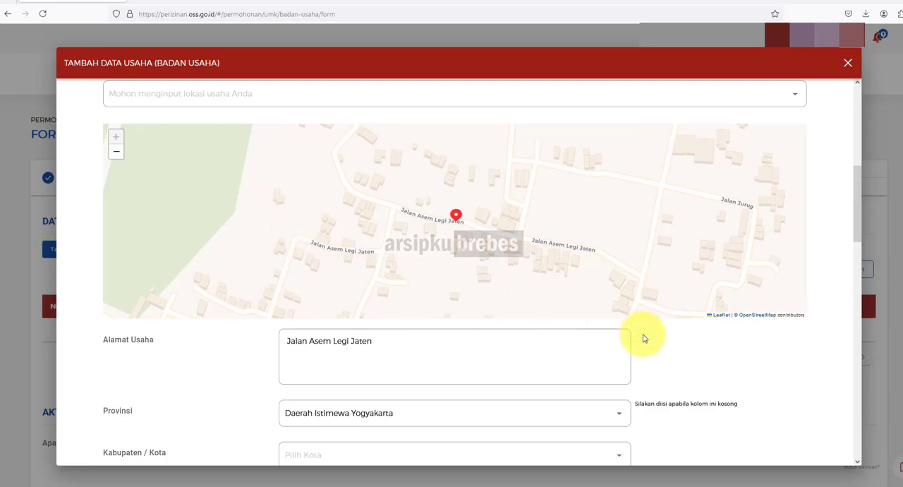
scroll(643, 338, "down", 3)
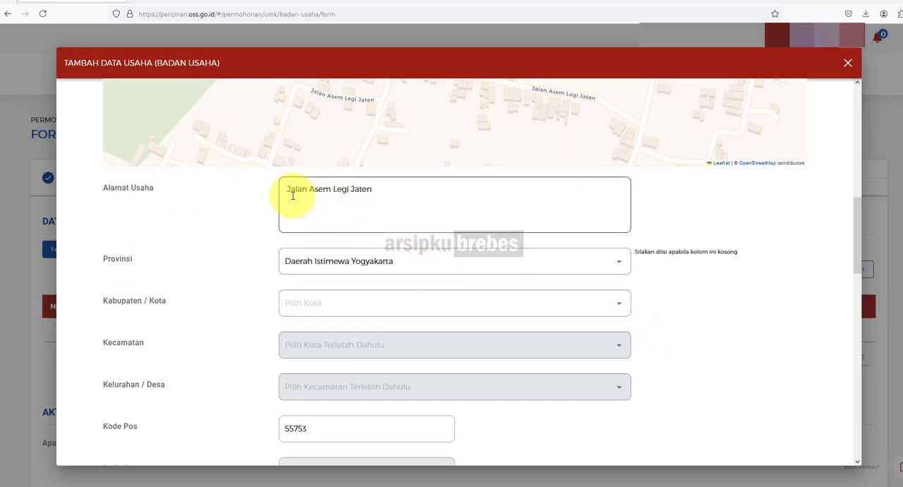
- Try to validate the business risk with the investment amounts at Rp 0, and dismiss the notice
scroll(413, 295, "down", 1)
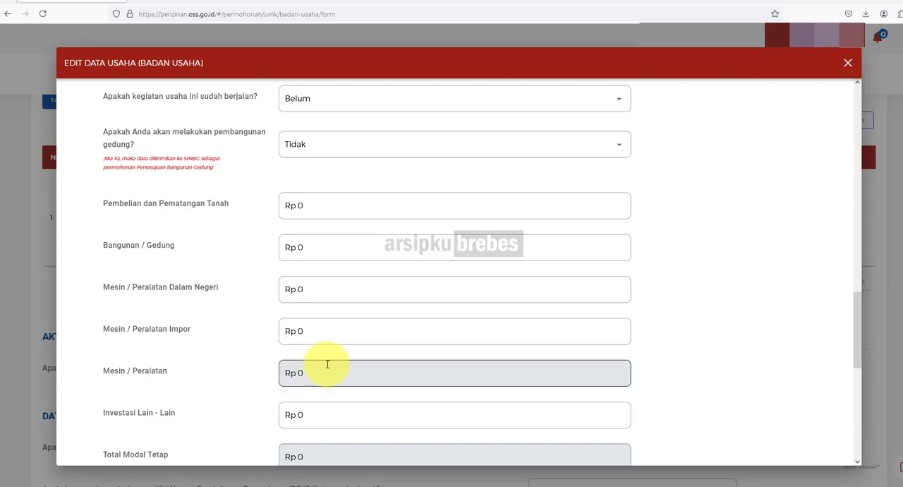
scroll(687, 320, "down", 3)
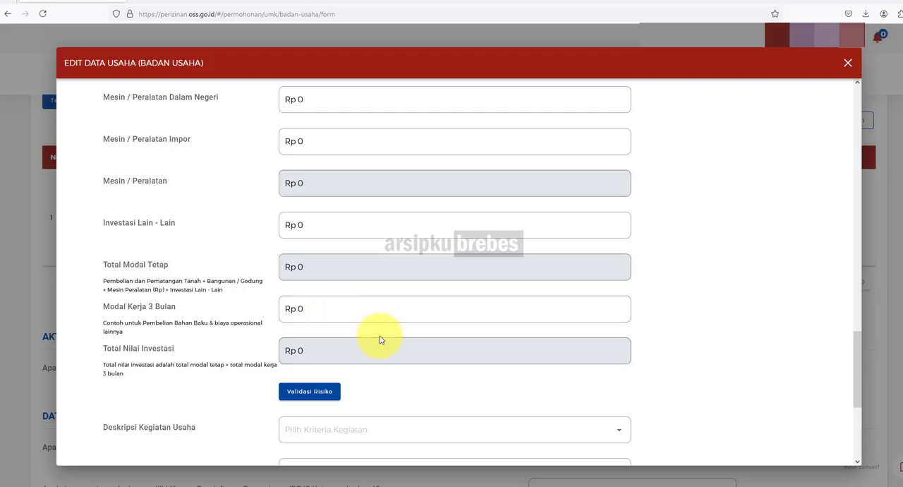
left_click(310, 392)
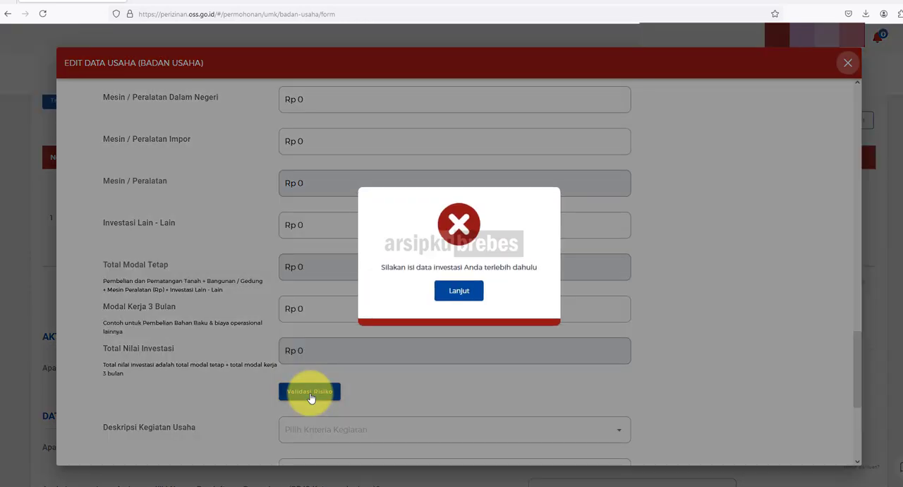
left_click(458, 294)
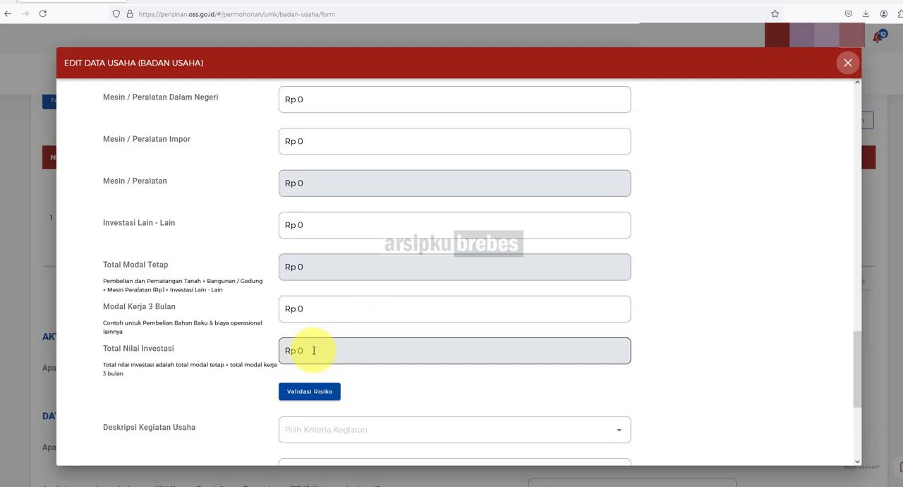
scroll(327, 297, "up", 1)
scroll(327, 297, "up", 1)
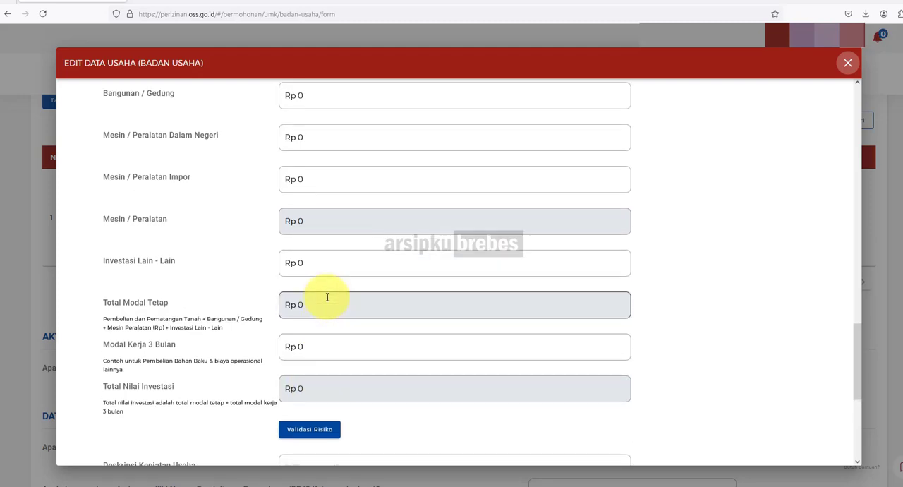
- Set Mesin / Peralatan Impor to Rp 15.000.000 and validate the business risk
scroll(327, 297, "up", 2)
scroll(327, 297, "up", 1)
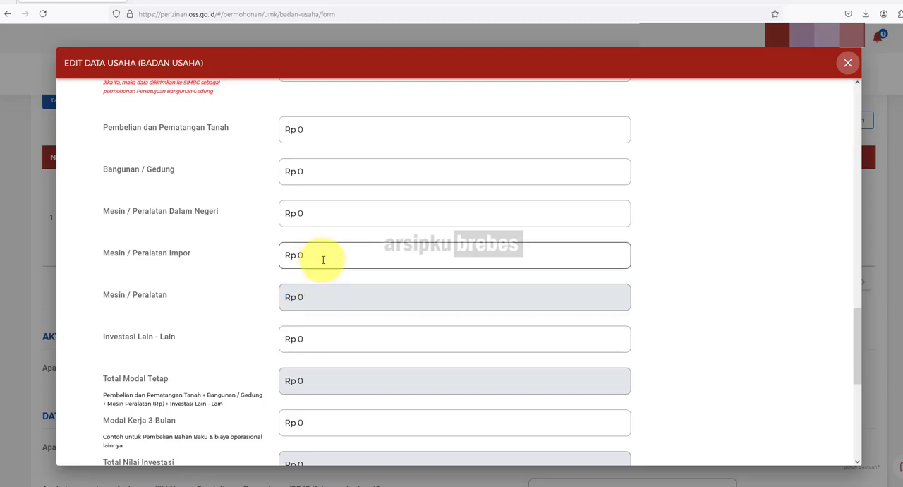
scroll(324, 258, "up", 1)
scroll(324, 258, "down", 2)
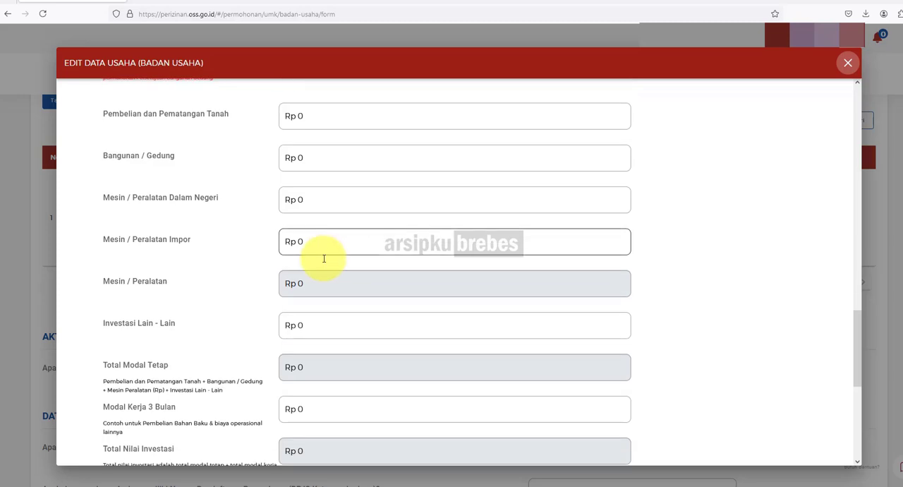
left_click(318, 221)
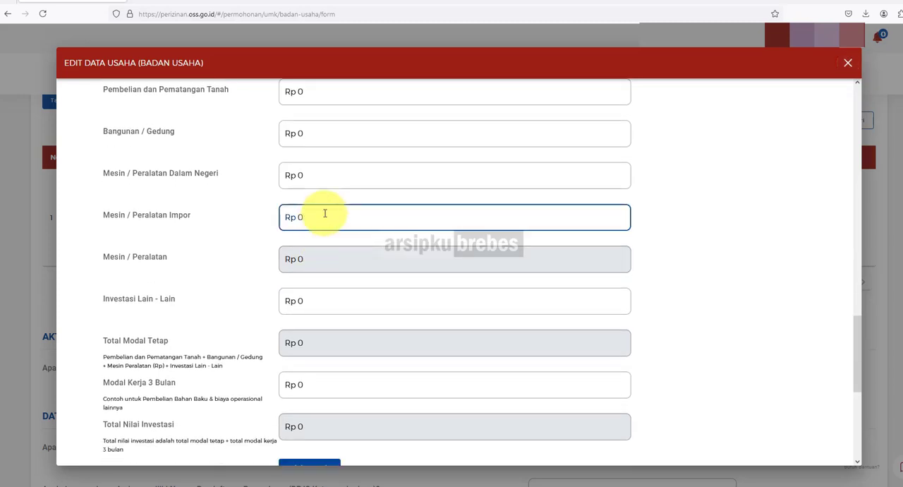
key("BackSpace")
type("15.000.000")
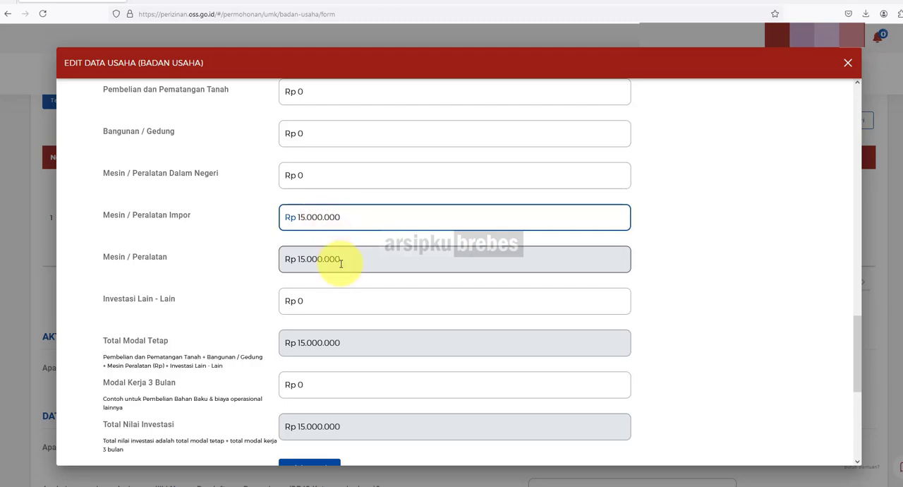
scroll(340, 263, "down", 3)
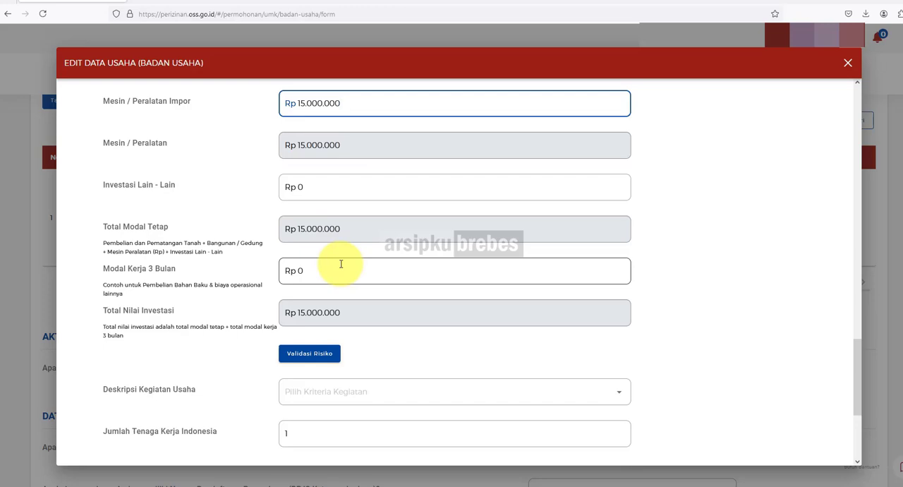
left_click(293, 357)
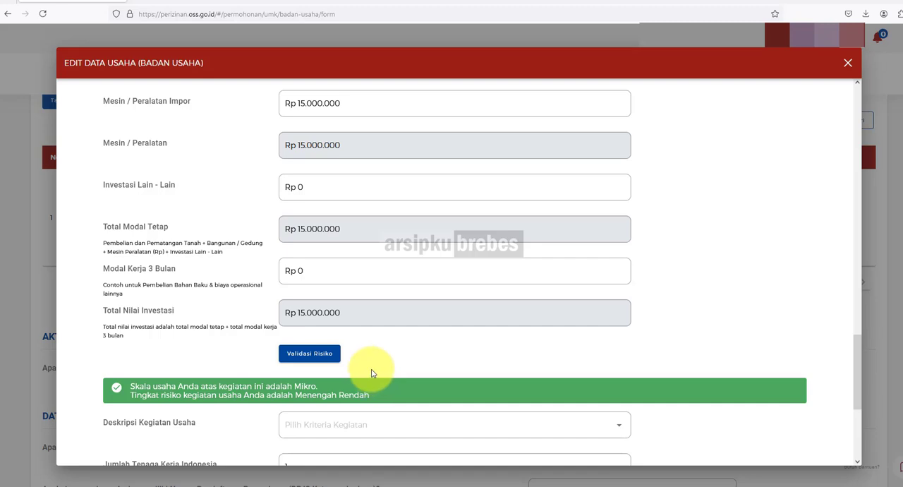
- Choose Seluruh as the Deskripsi Kegiatan Usaha and set Jumlah Tenaga Kerja Indonesia to 5
scroll(403, 365, "down", 3)
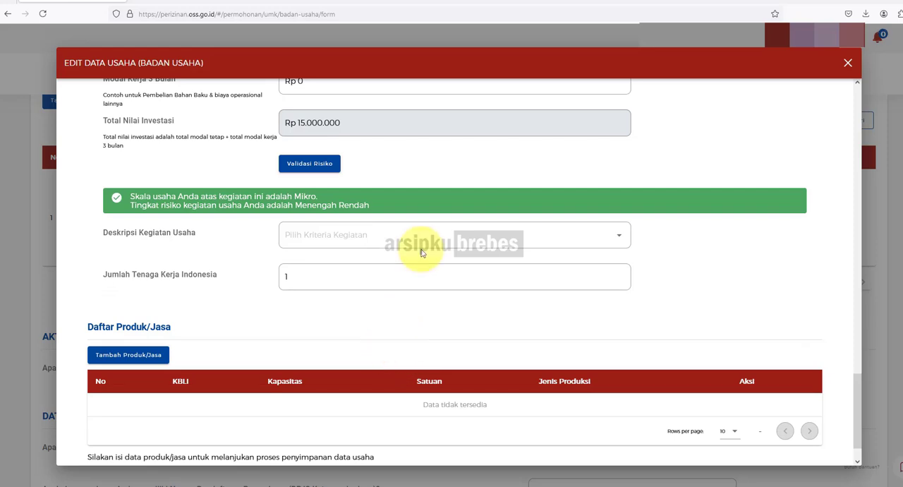
left_click(516, 238)
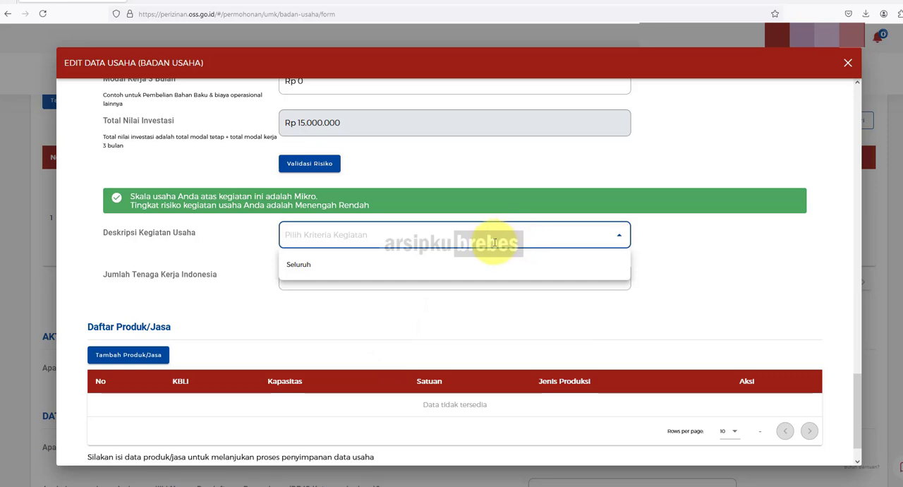
left_click(426, 267)
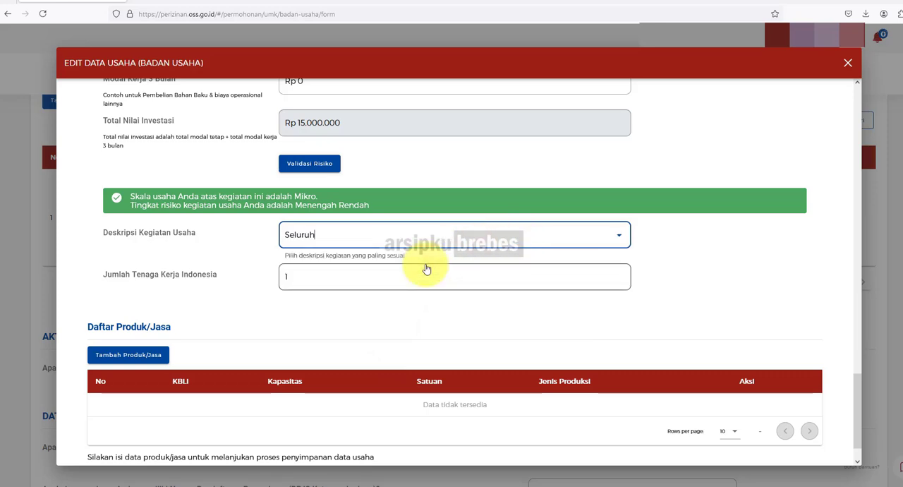
left_click(381, 275)
key("BackSpace")
type("0")
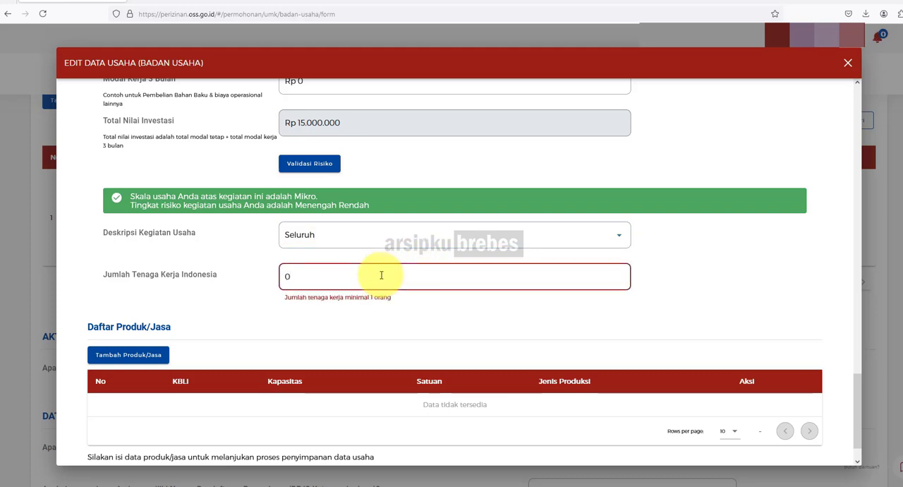
type("5")
key("BackSpace")
key("BackSpace")
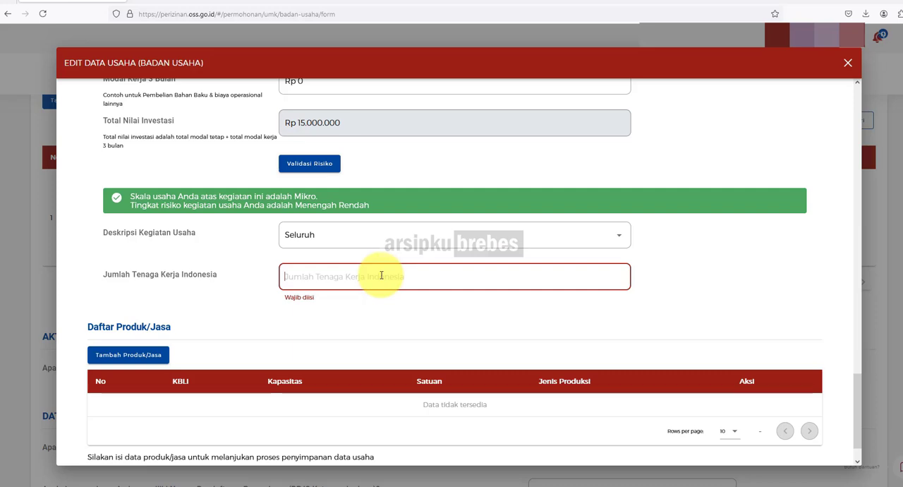
type("5")
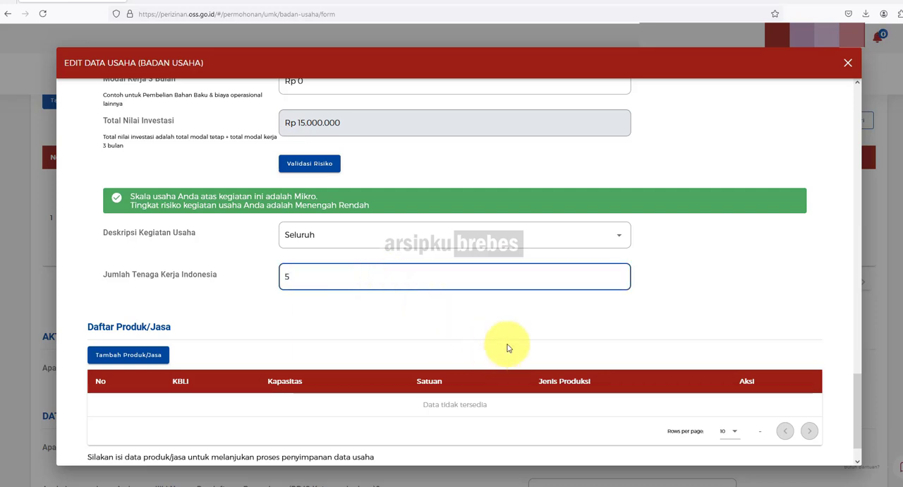
- Start a new product/service entry of type Lainnya with its description and a capacity of Rp 50.000.000 per year
scroll(523, 342, "down", 1)
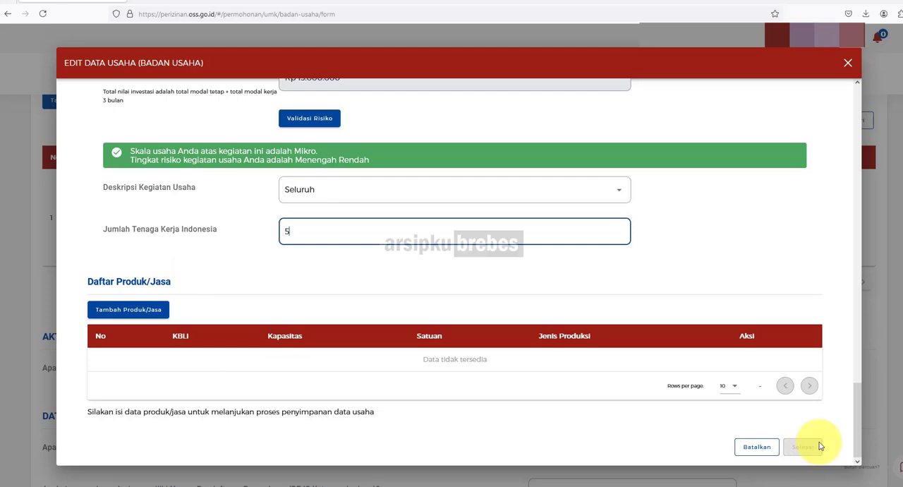
left_click(150, 312)
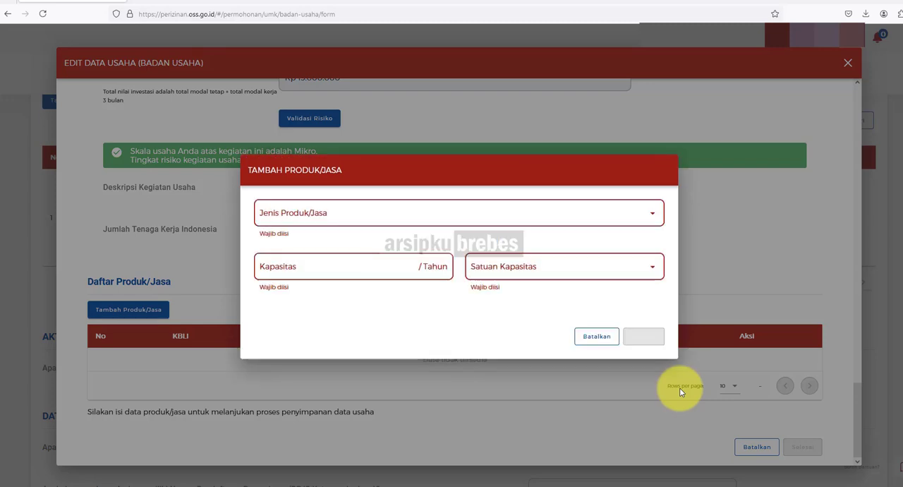
left_click(498, 220)
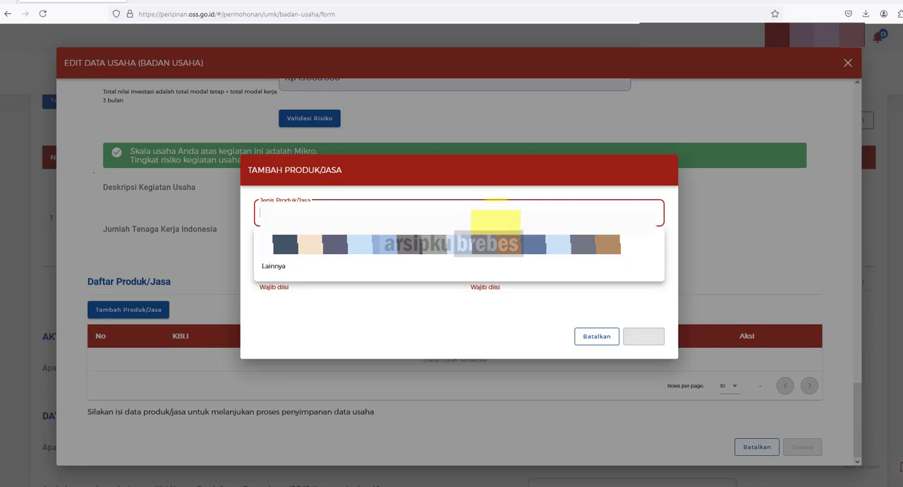
left_click(403, 265)
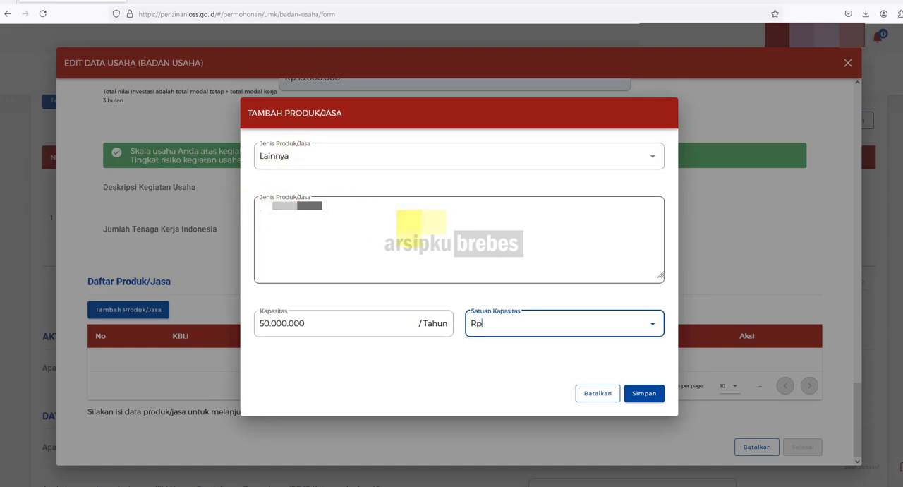
- Switch the product/service type to the other listed option and back to Lainnya
left_click(509, 155)
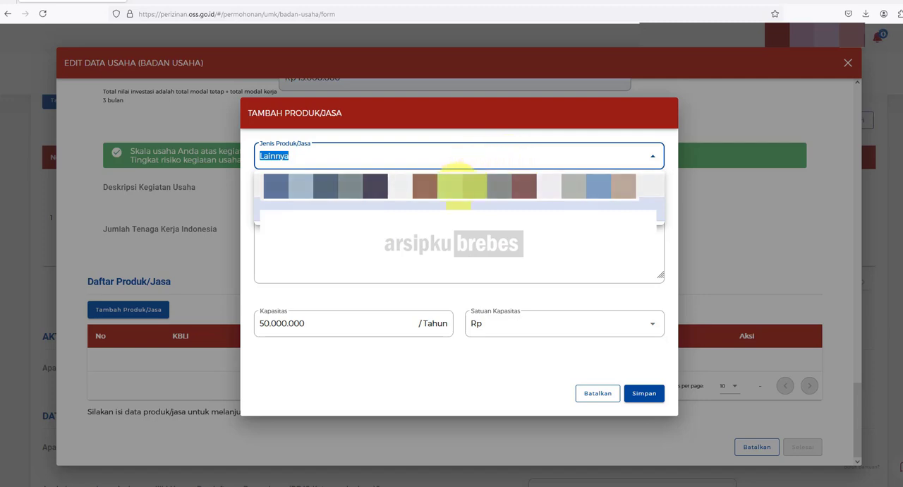
left_click(458, 185)
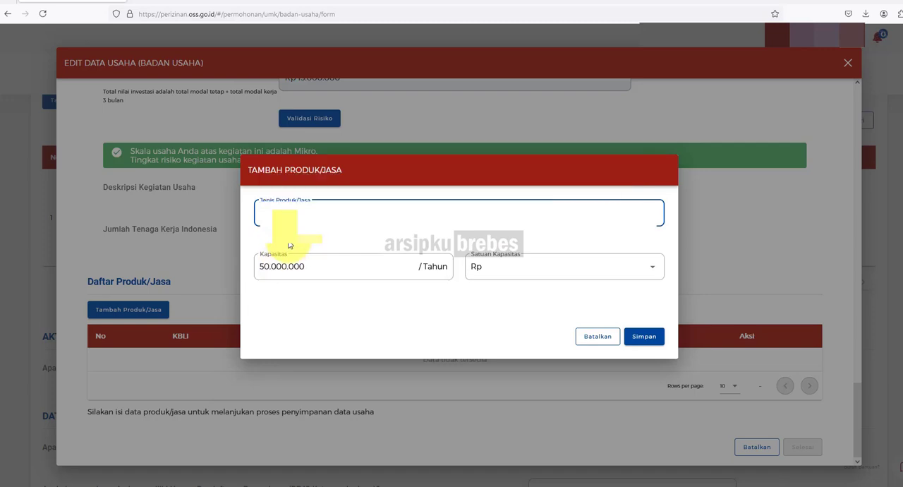
left_click(289, 245)
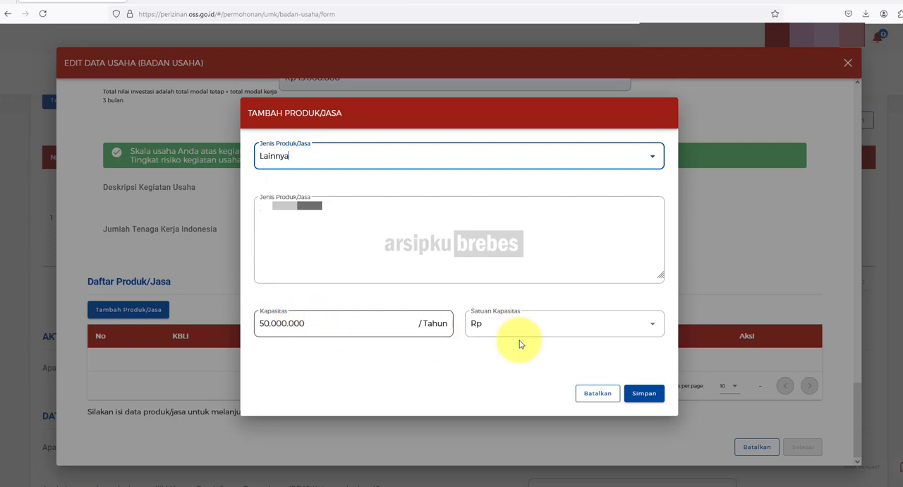
- Choose Rp as the Satuan Kapasitas and save the product/service entry
left_click(557, 325)
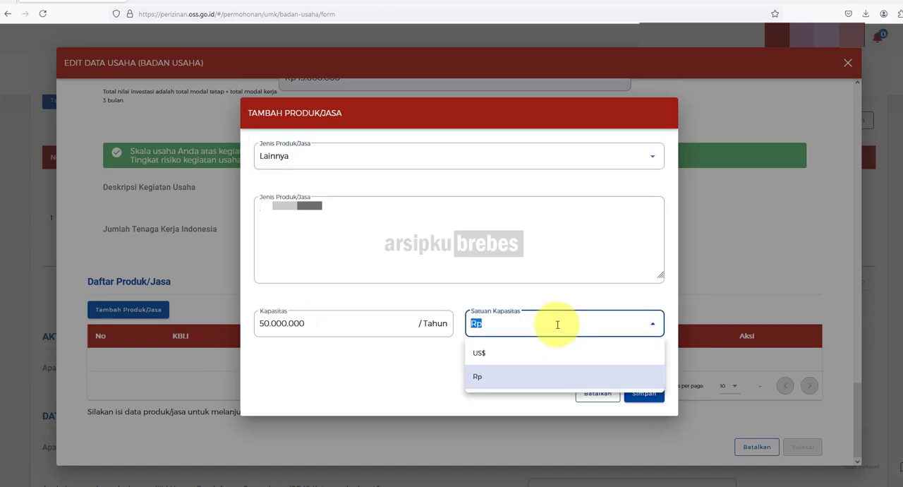
left_click(557, 324)
left_click(476, 377)
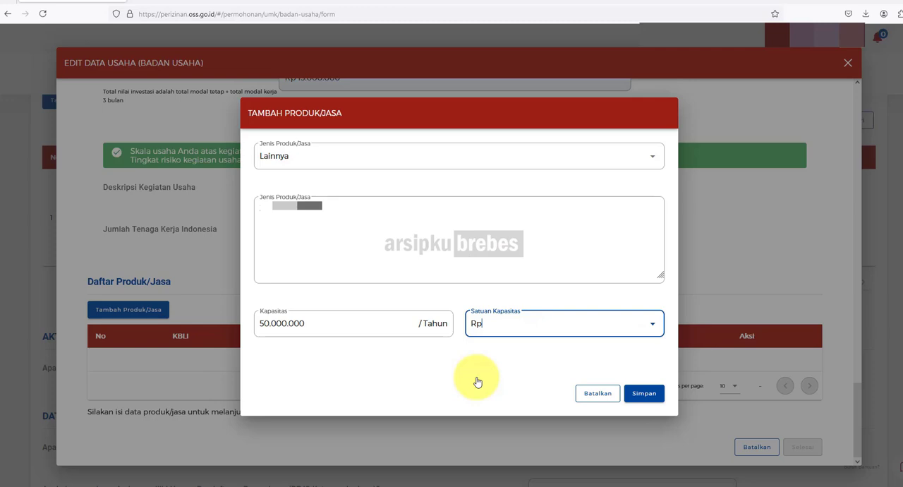
left_click(646, 396)
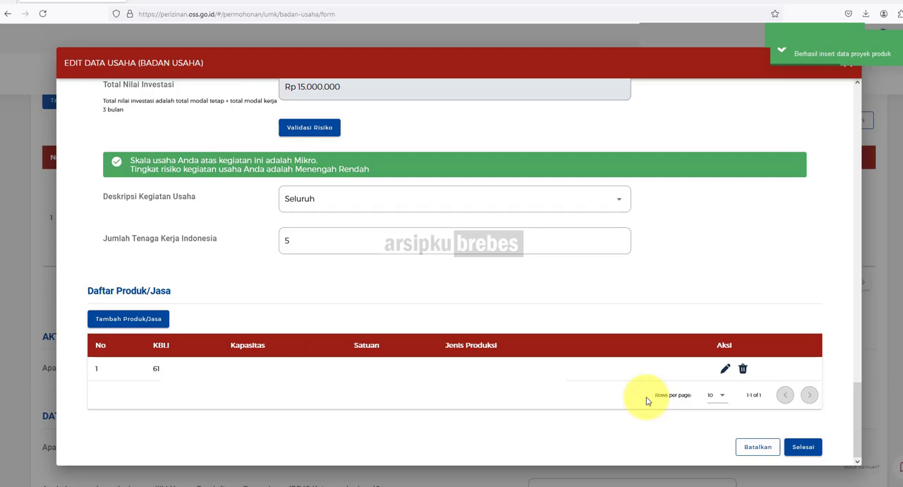
- Finish the business data, confirm going on to the next process, accept the declaration of correct data and continue
left_click(803, 447)
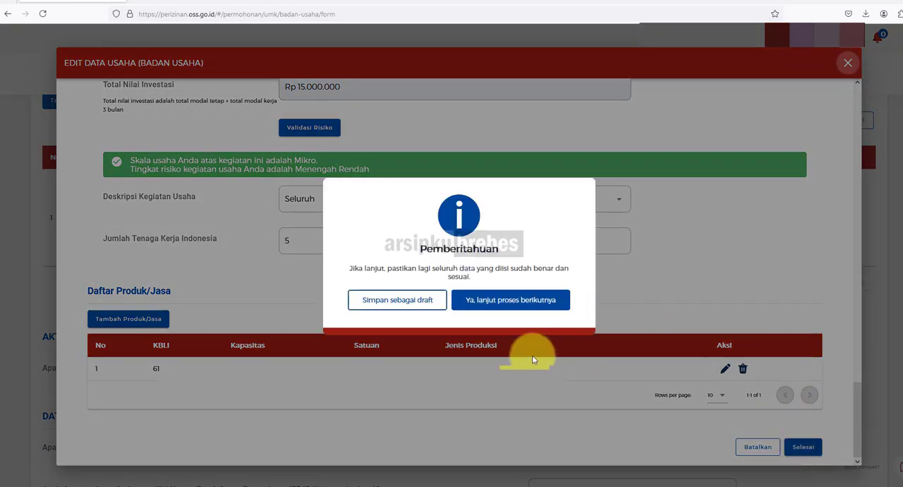
left_click(477, 302)
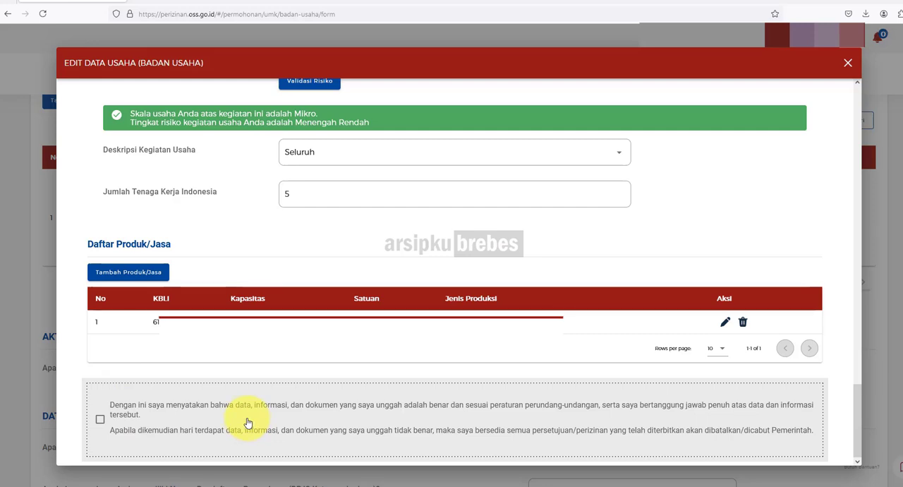
left_click(101, 420)
scroll(99, 418, "down", 1)
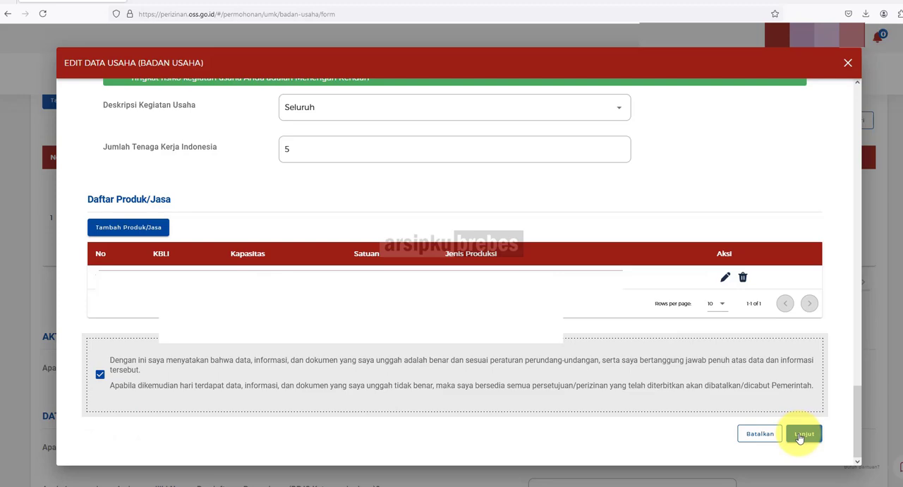
left_click(803, 433)
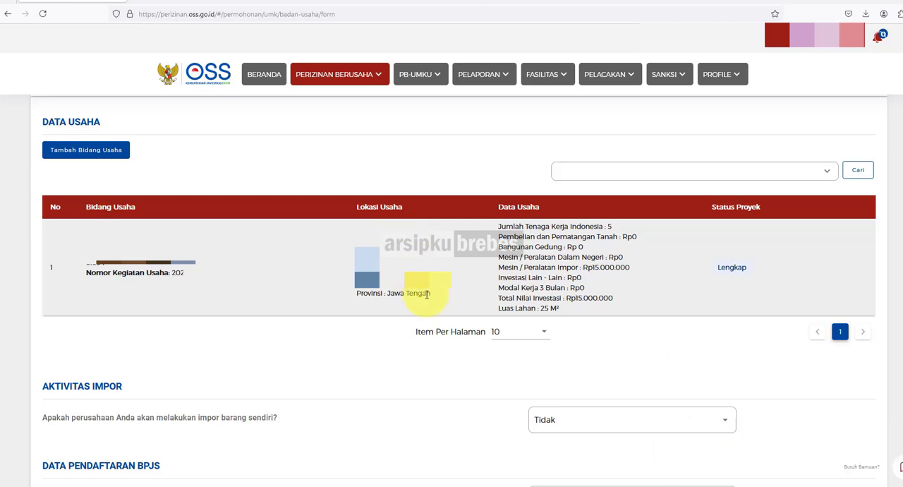
- Keep the import, BPJS and WLKP answers at Tidak, accept the data declaration and proceed to Daftar Kegiatan Usaha
scroll(427, 294, "down", 3)
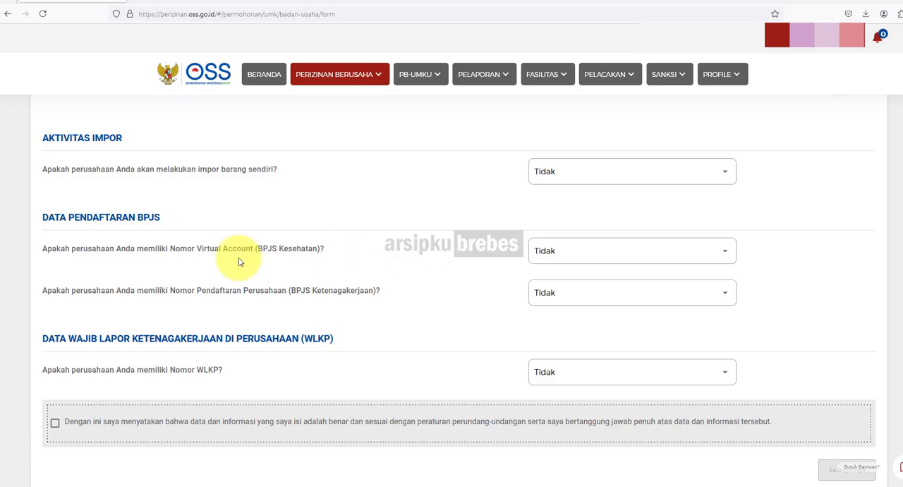
left_click(56, 423)
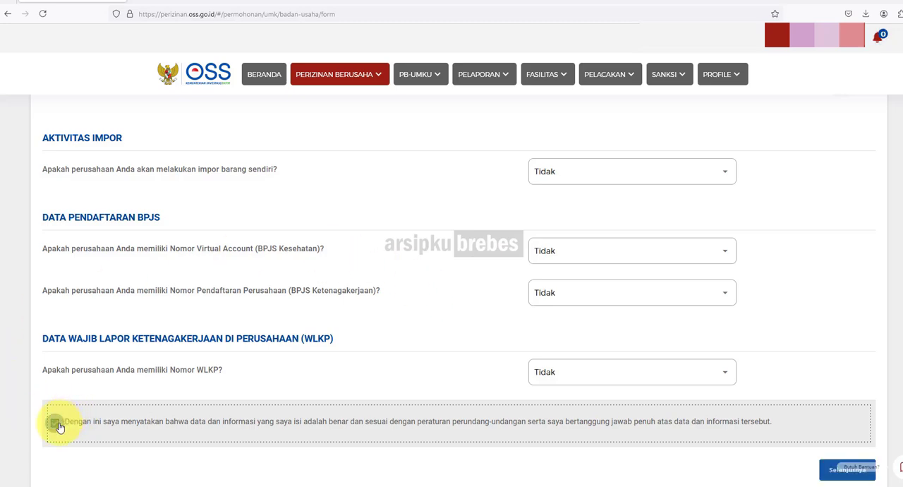
left_click(829, 472)
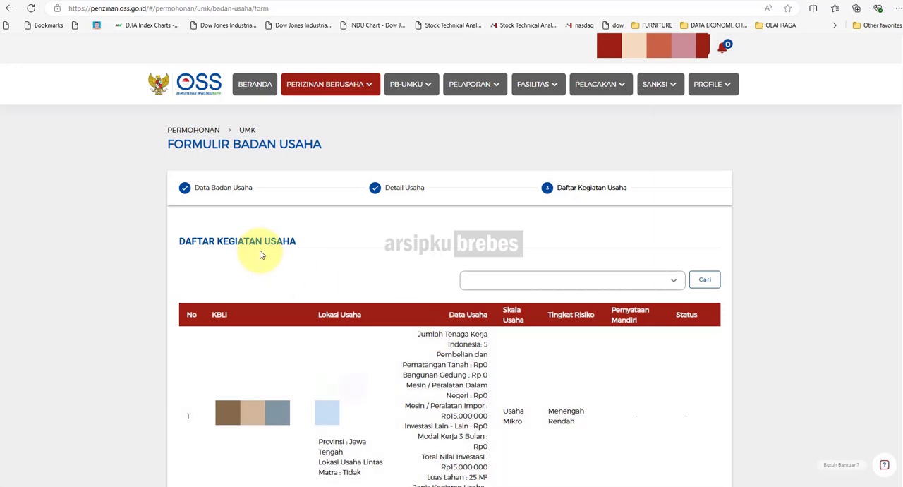
- Start processing the business licence for the listed activity and answer Belum to the environmental approval question
scroll(676, 337, "down", 1)
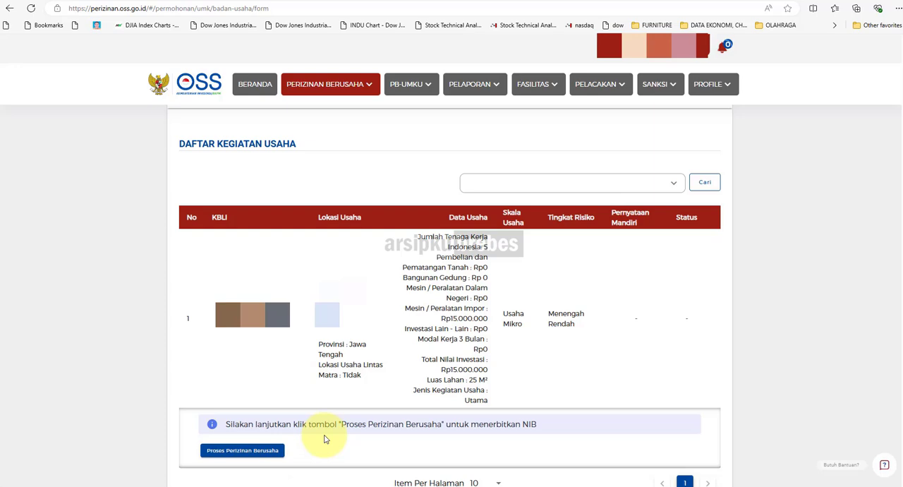
left_click(265, 453)
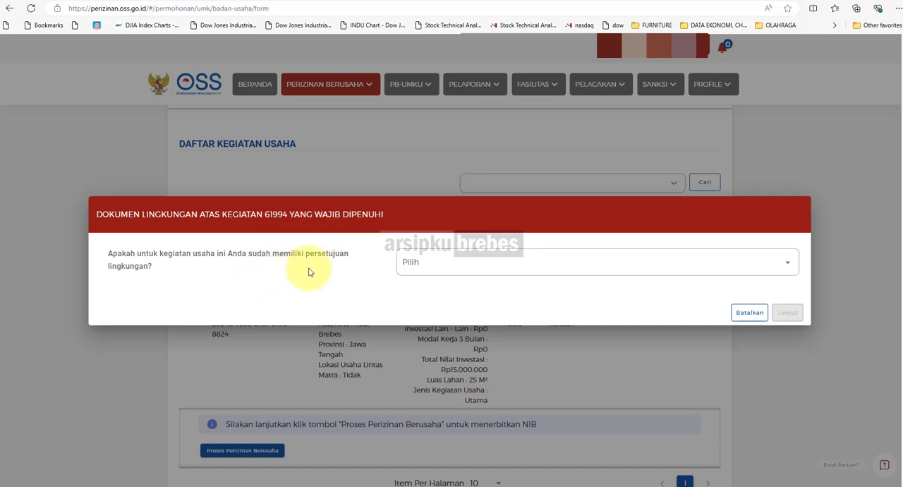
left_click(544, 264)
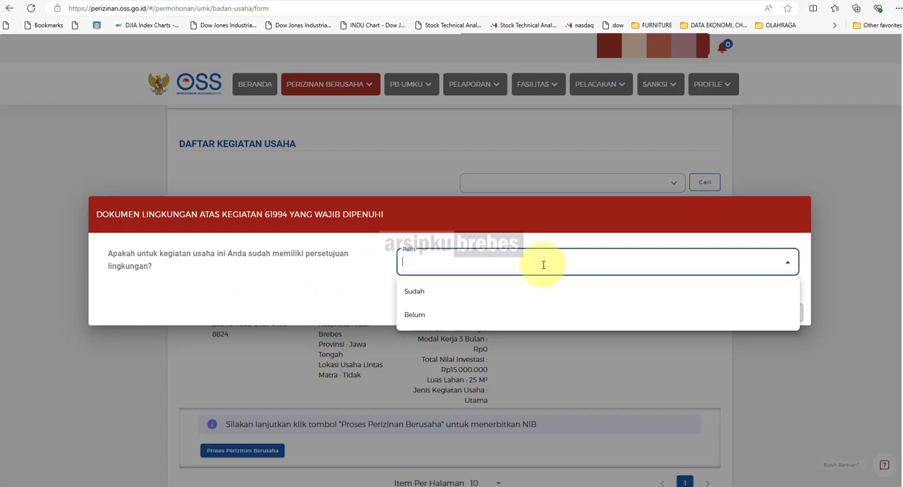
left_click(460, 318)
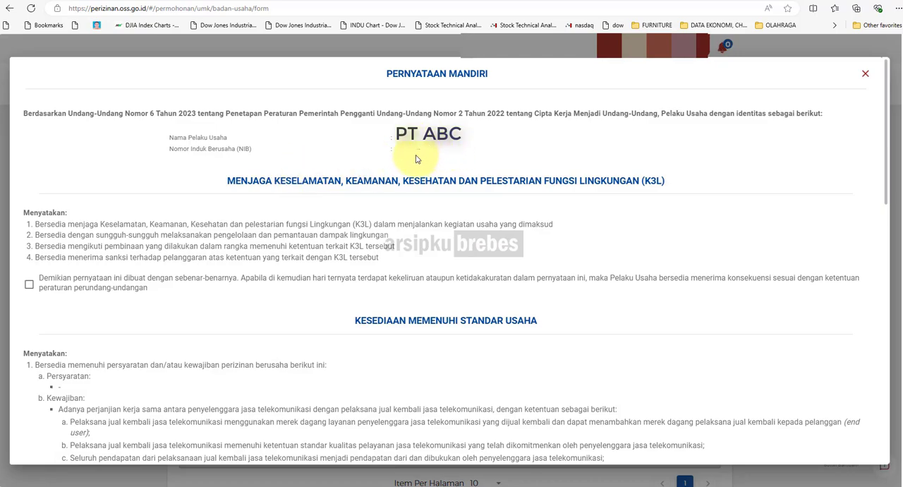
- Accept the K3L declaration and the Kesediaan Memenuhi Standar Usaha declaration in the Pernyataan Mandiri form
left_click(29, 283)
scroll(469, 335, "down", 3)
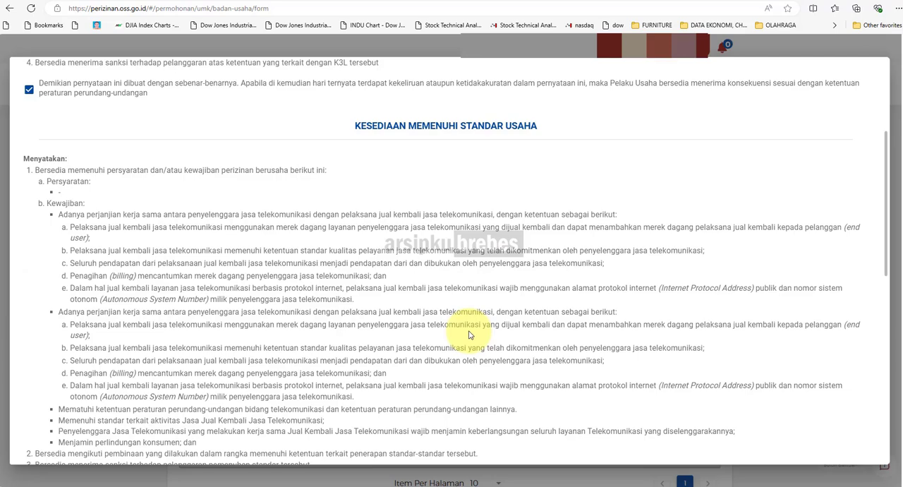
scroll(469, 335, "down", 1)
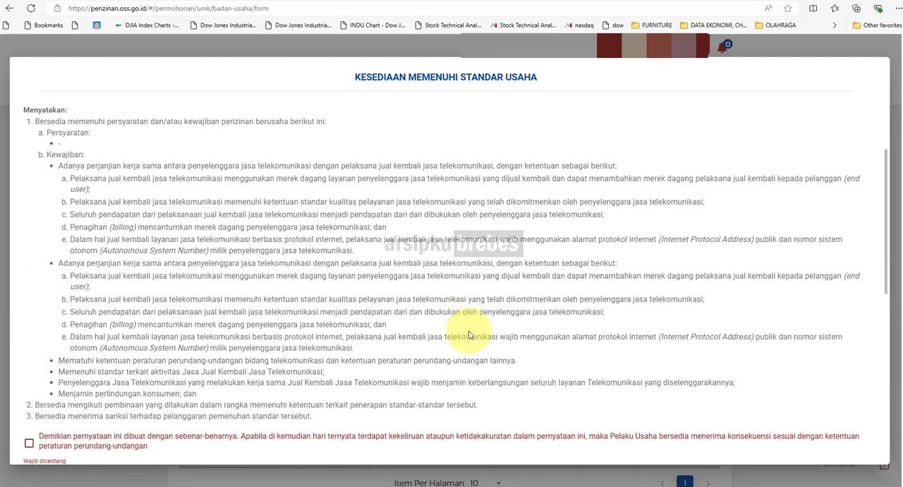
left_click(29, 443)
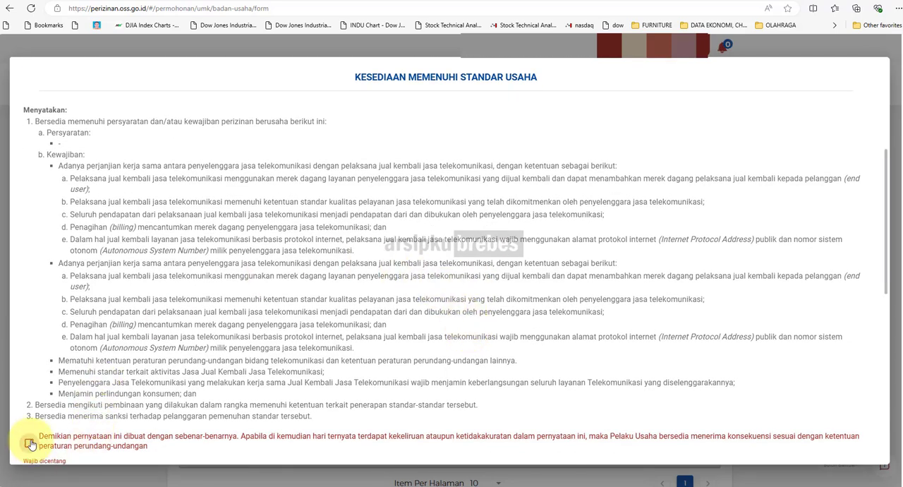
- Accept the micro/small business Tata Ruang declaration and the SPPL declaration, and continue to the draft licence
scroll(589, 349, "down", 7)
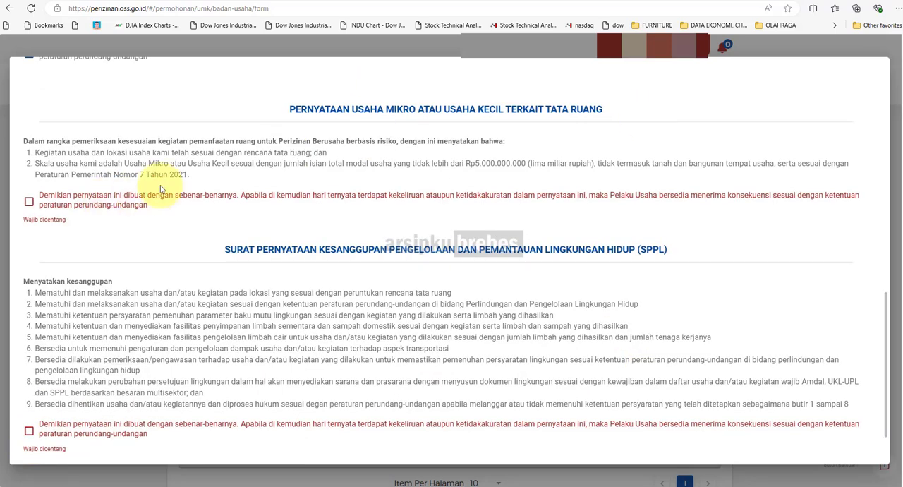
left_click(29, 202)
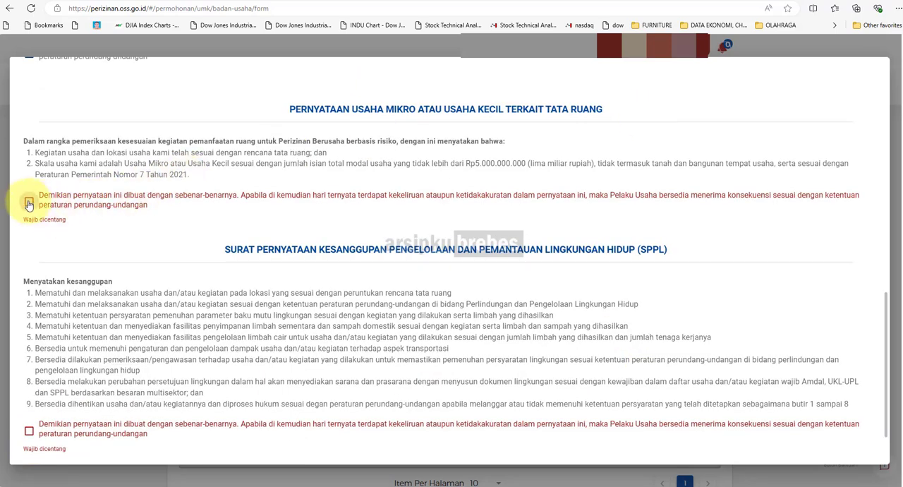
left_click(29, 203)
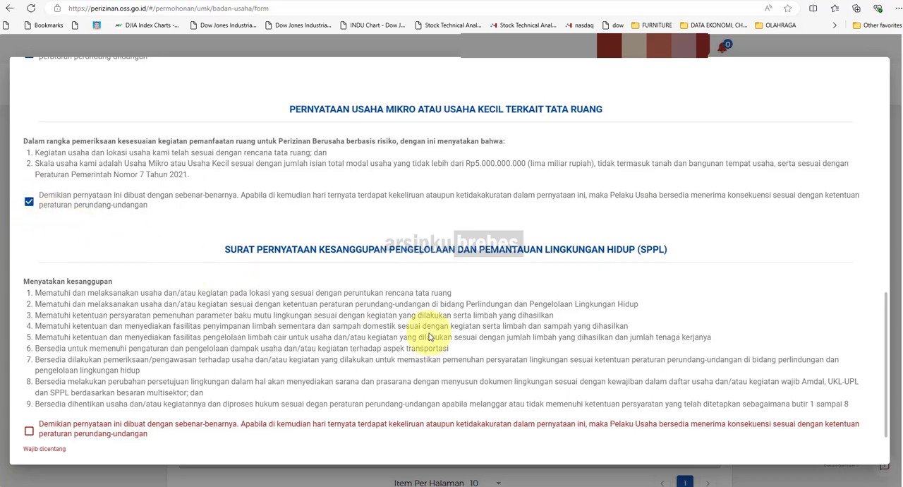
scroll(429, 336, "down", 1)
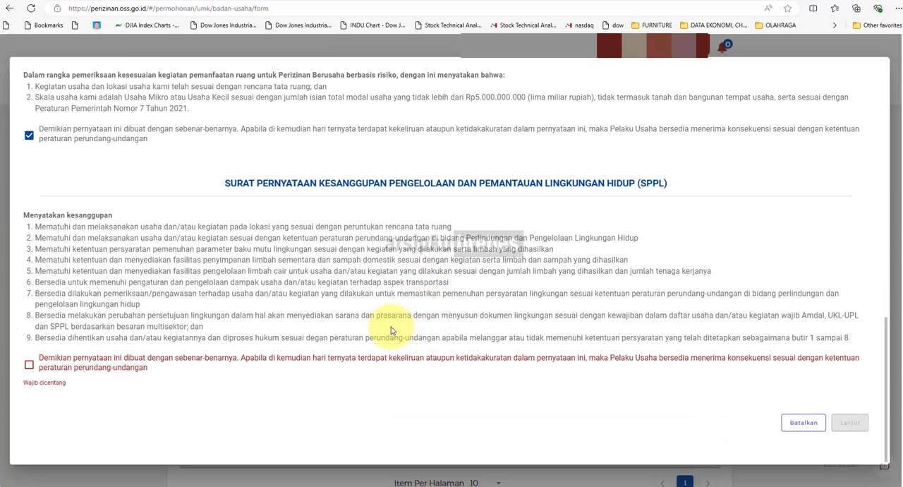
left_click(30, 365)
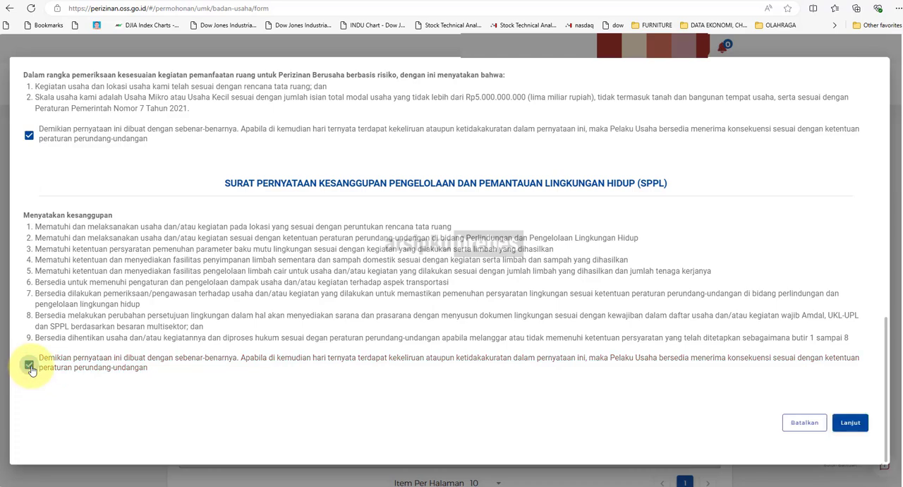
left_click(850, 422)
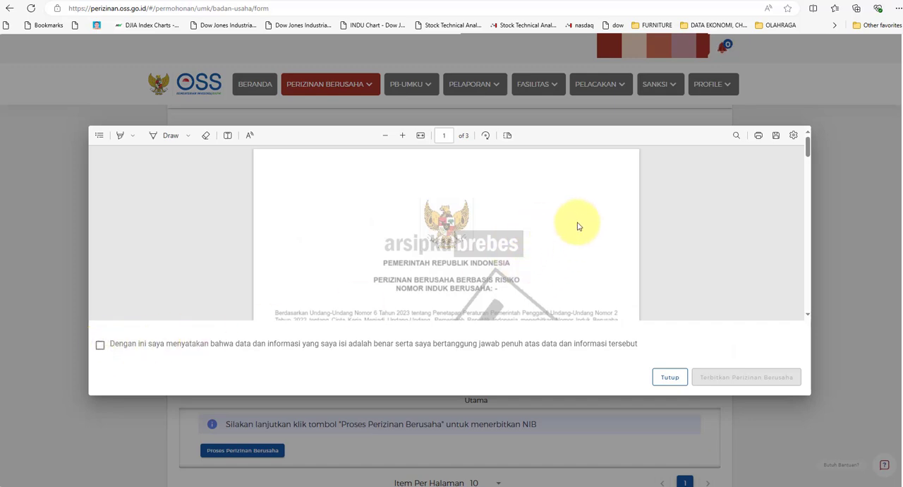
- Declare the data in the draft NIB correct and issue the business licence
left_click(100, 345)
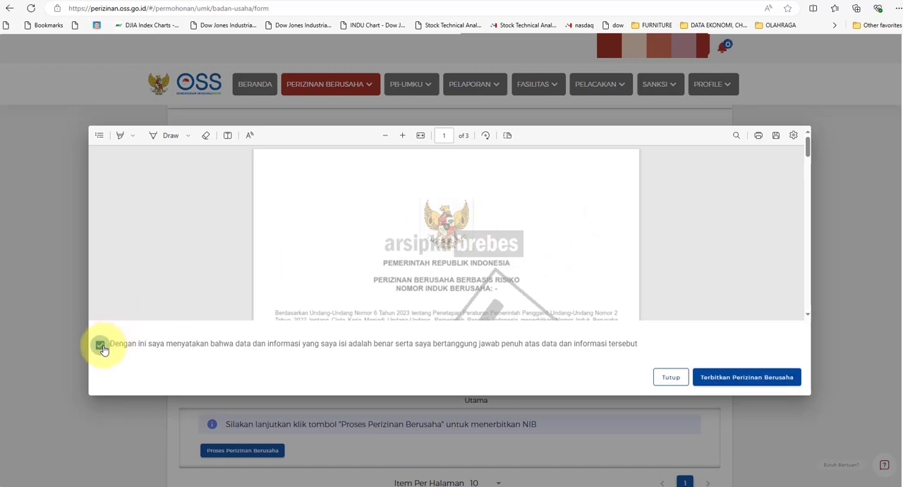
left_click(747, 380)
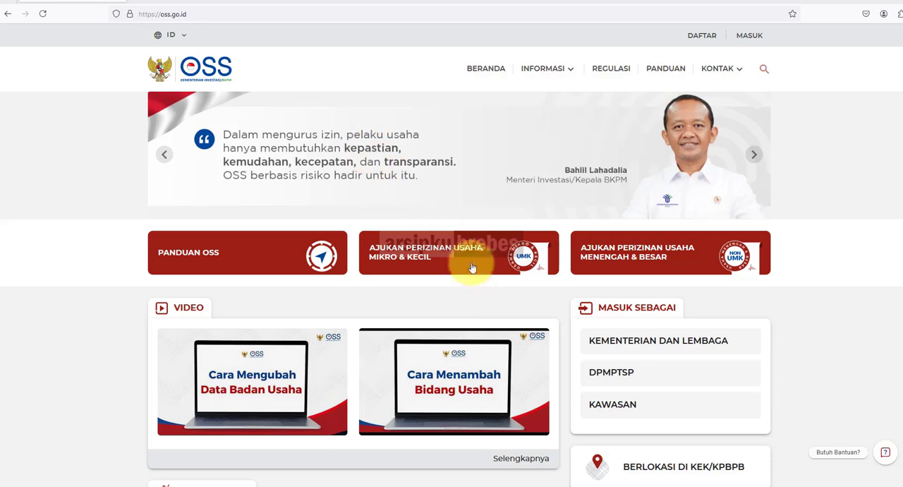
- Log in to the OSS site with the account credentials and open Permohonan Baru under Perizinan Berusaha
left_click(752, 37)
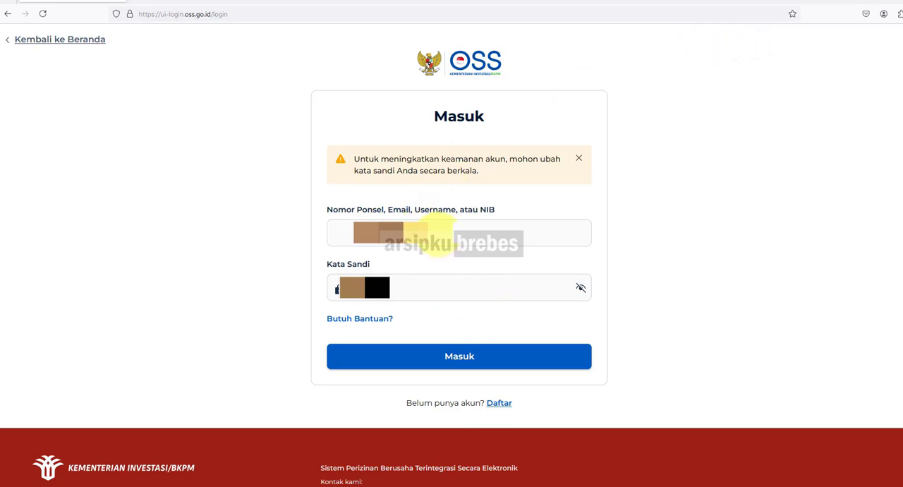
left_click(460, 357)
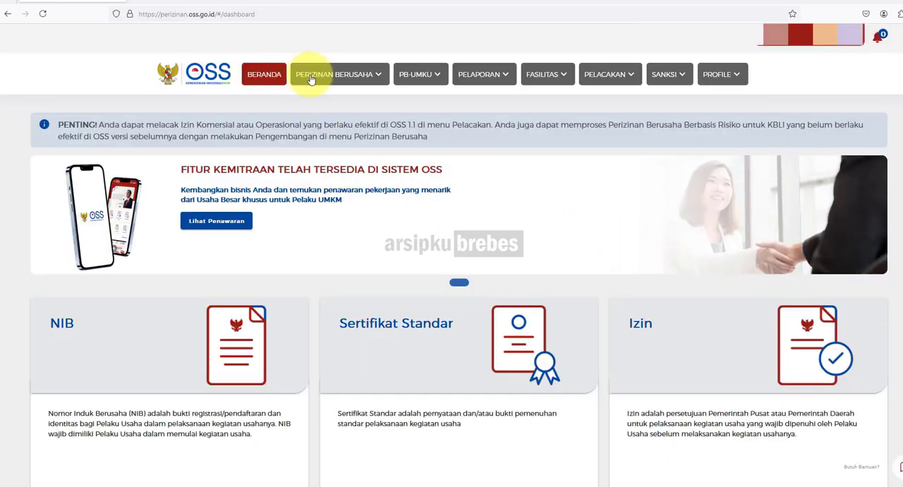
left_click(378, 80)
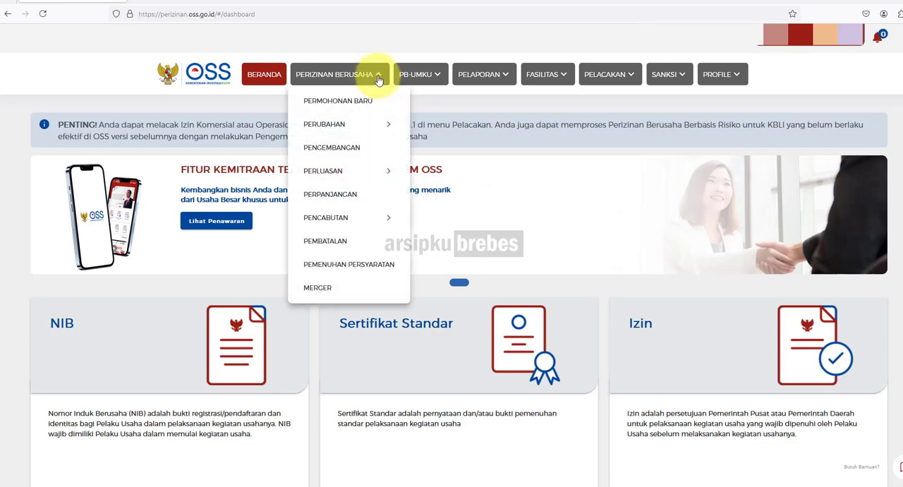
left_click(350, 104)
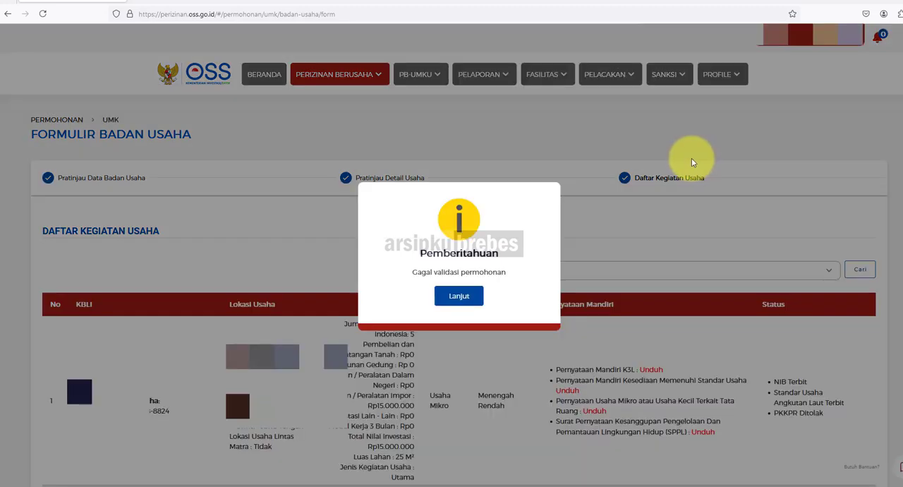
- Dismiss the notification, open the issued NIB document with Unduh NIB and highlight the NIB number line in its preview
left_click(470, 301)
scroll(469, 303, "down", 3)
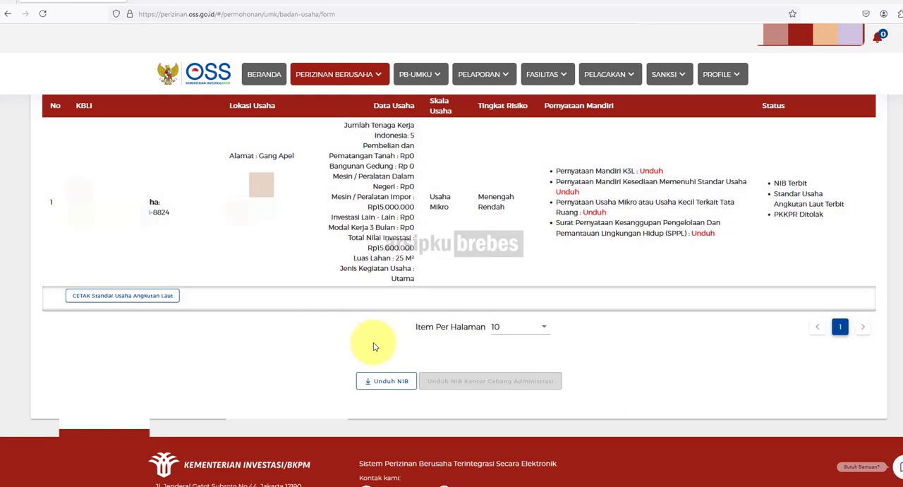
left_click(403, 381)
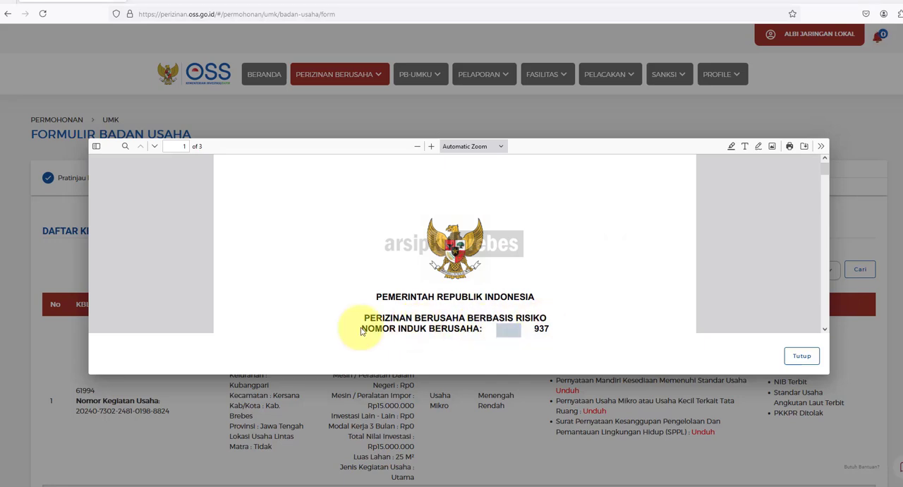
left_click_drag(358, 325, 551, 332)
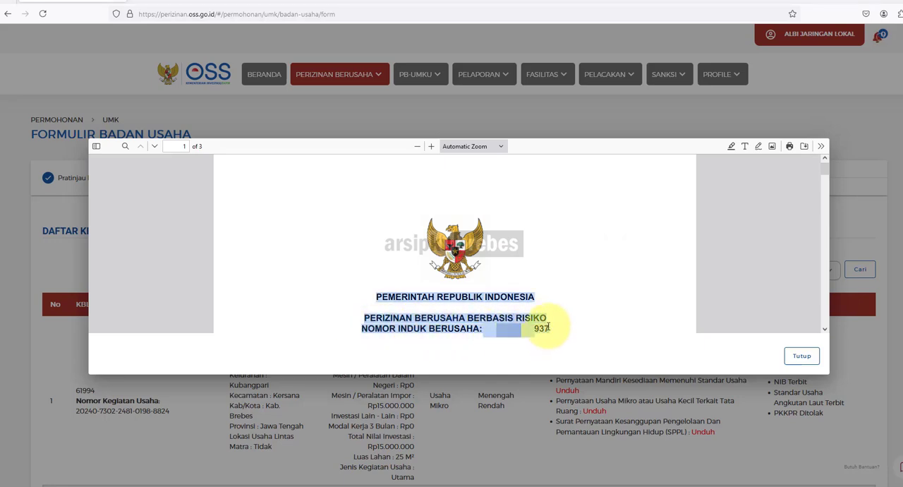
left_click(549, 331)
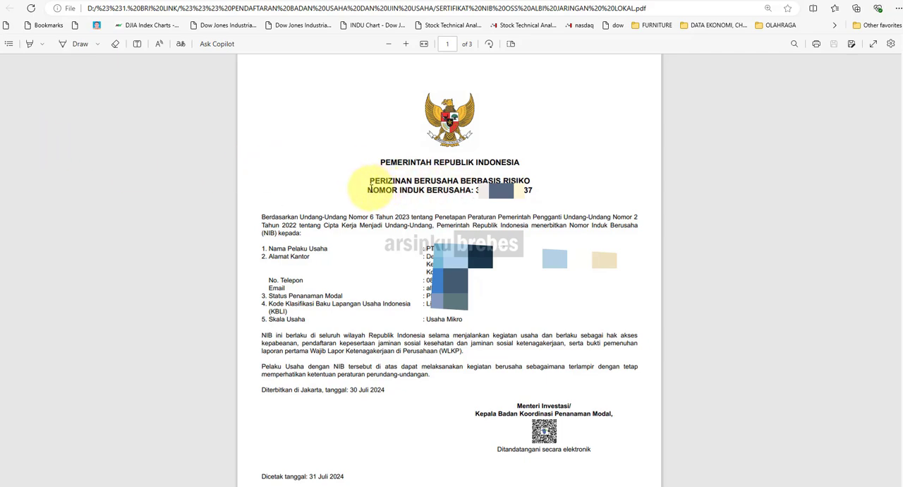
- Examine the NIB certificate PDF, checking the NIB number on the first page and the licence status table in the Lampiran
left_click_drag(371, 189, 520, 187)
left_click(519, 188)
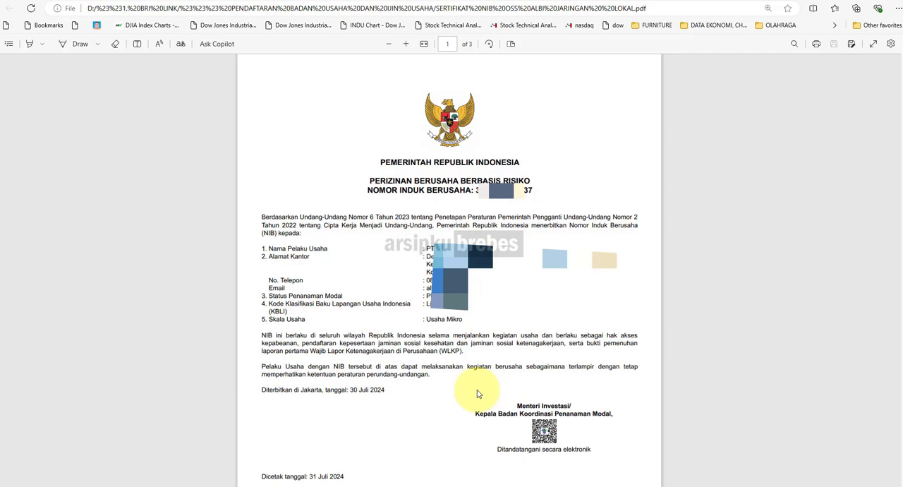
scroll(477, 394, "down", 7)
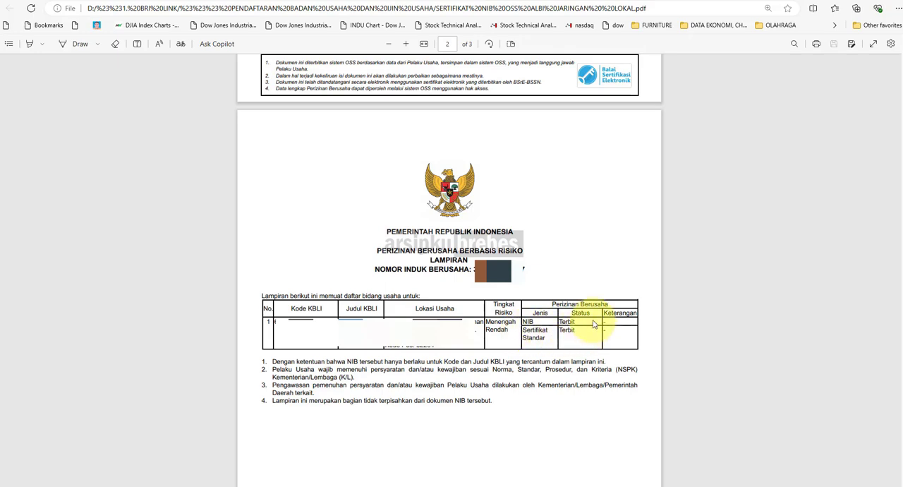
scroll(438, 261, "down", 1)
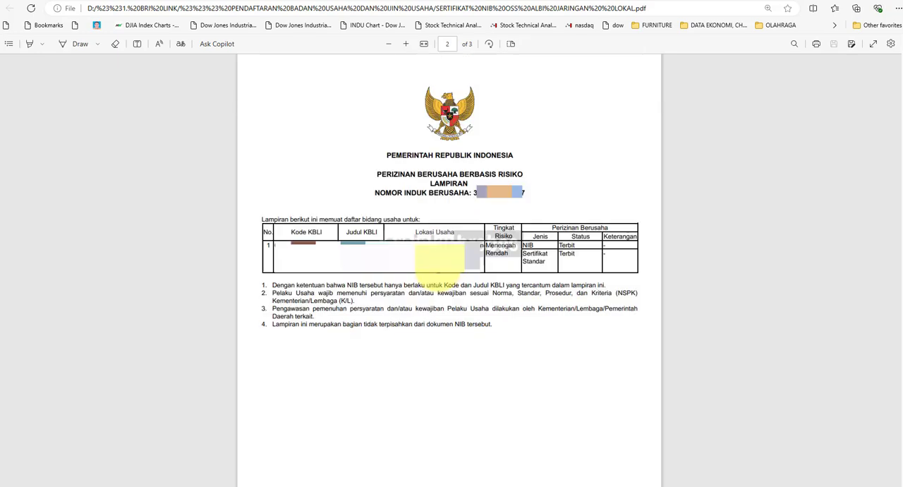